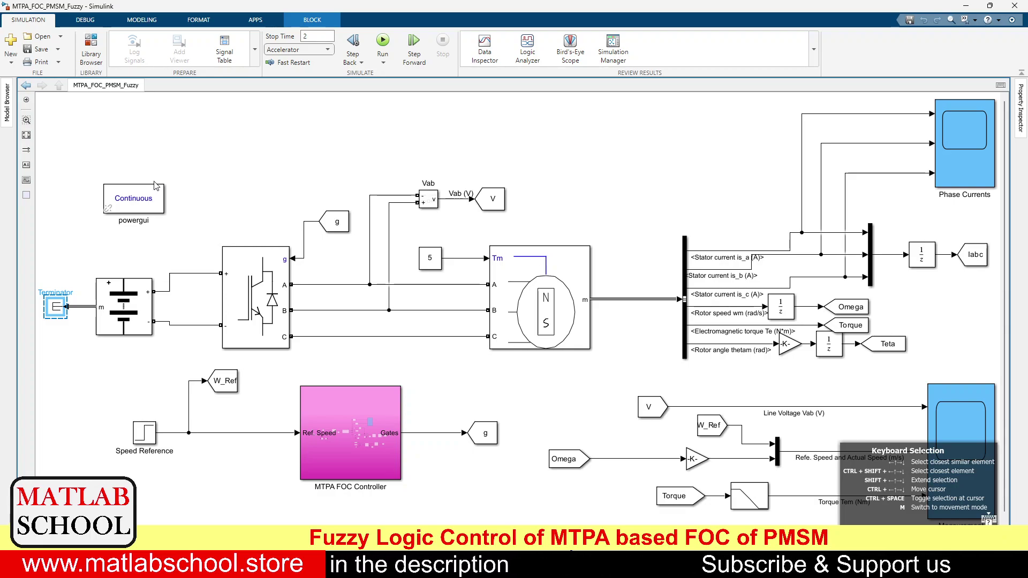
# Open the MTPA FOC Controller subsystem to show its fuzzy controller, MTPA reference and PID loops.
pyautogui.click(240, 165)
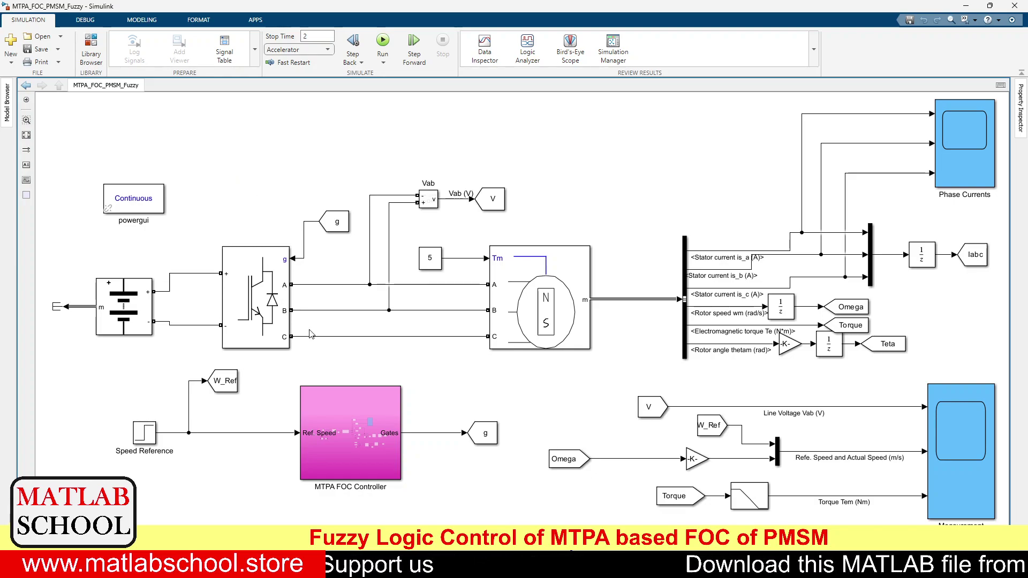
pyautogui.doubleClick(348, 439)
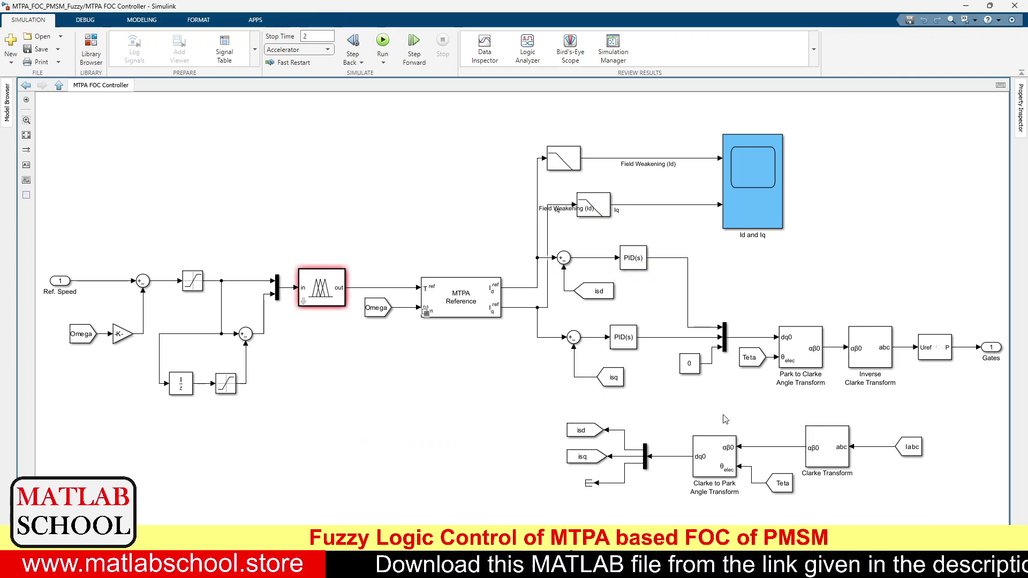
pyautogui.click(320, 297)
pyautogui.click(89, 103)
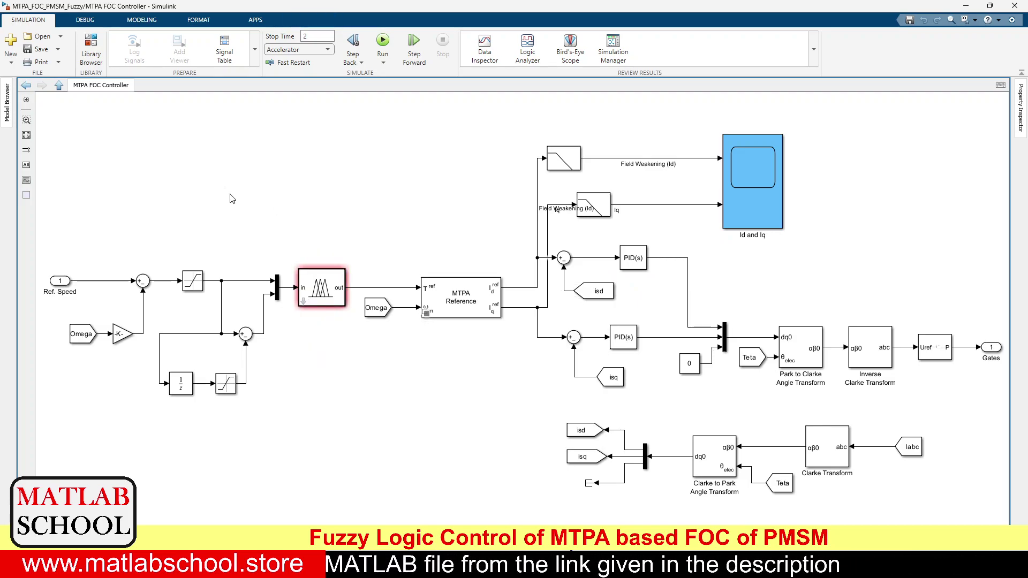
pyautogui.click(264, 282)
pyautogui.click(265, 312)
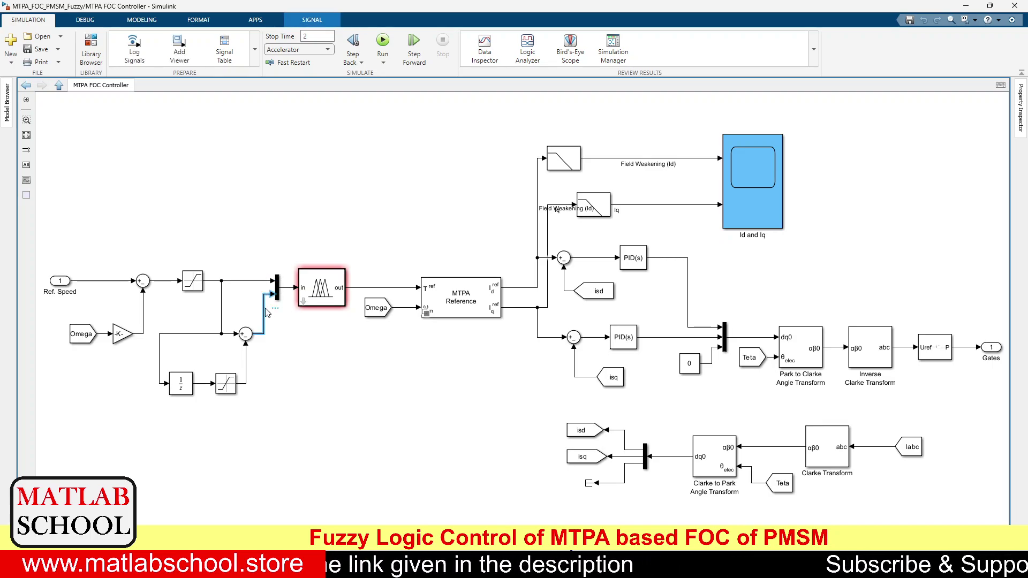
pyautogui.click(161, 274)
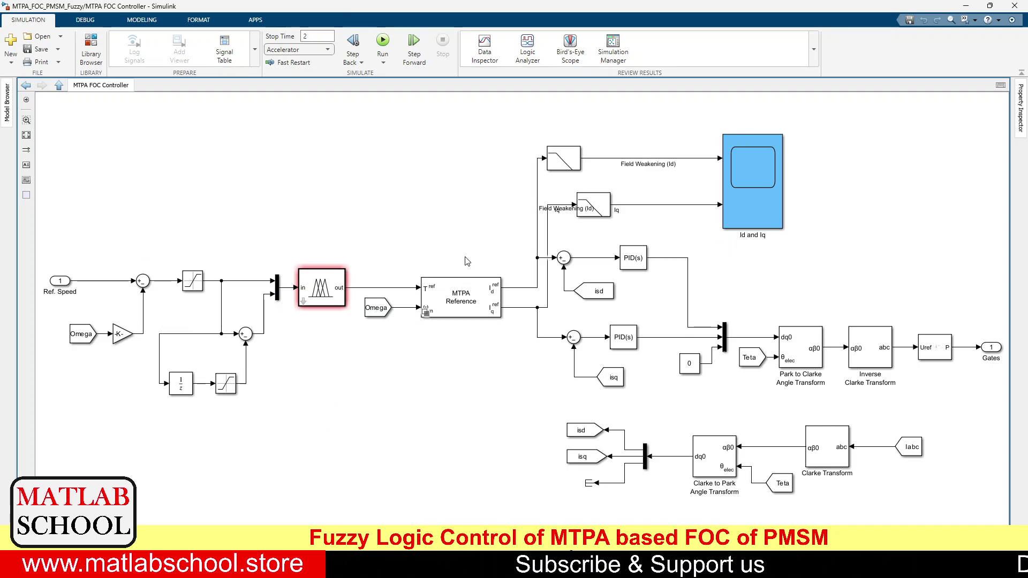
pyautogui.click(438, 304)
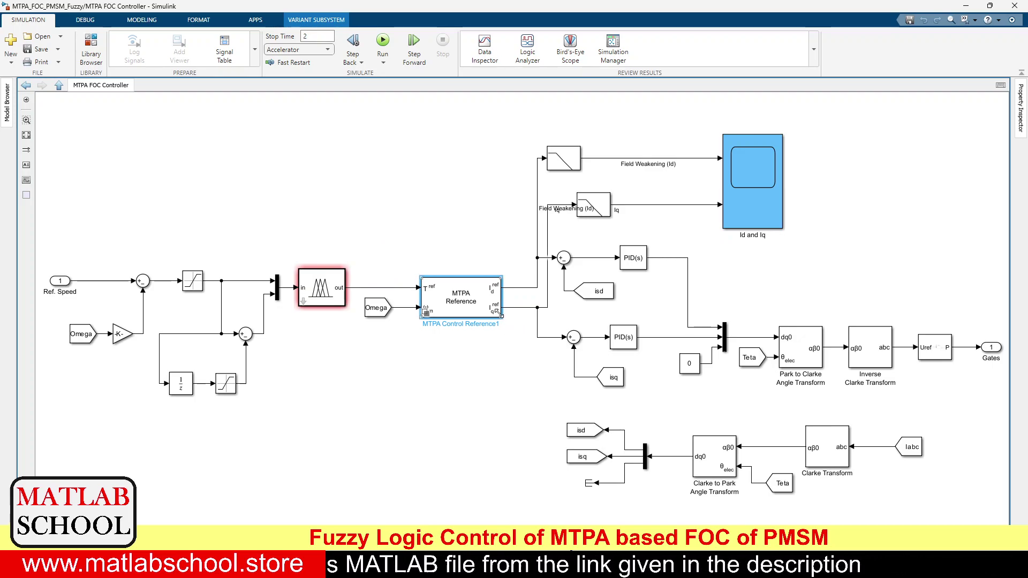
pyautogui.click(538, 384)
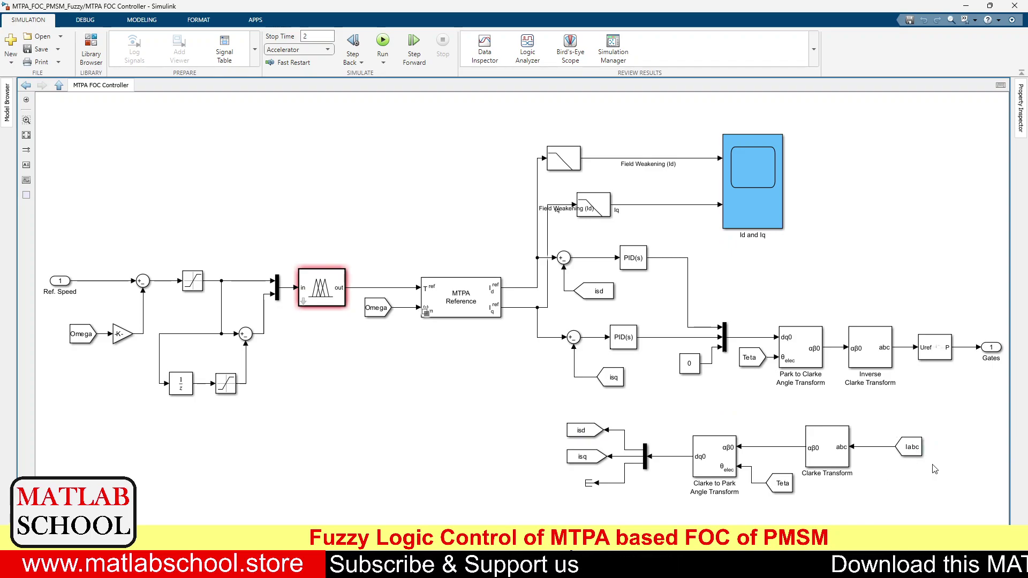
pyautogui.click(842, 465)
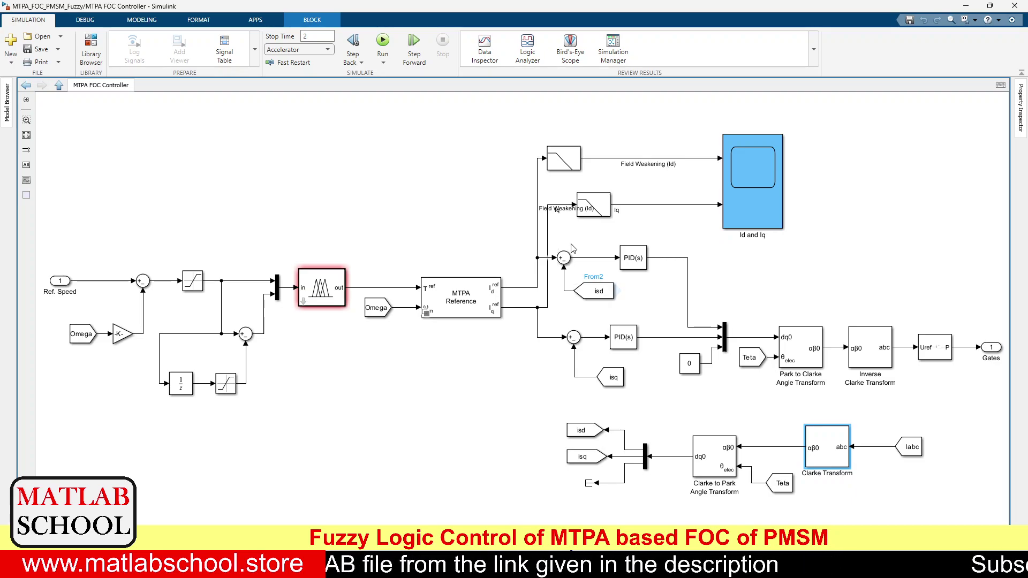
pyautogui.click(604, 260)
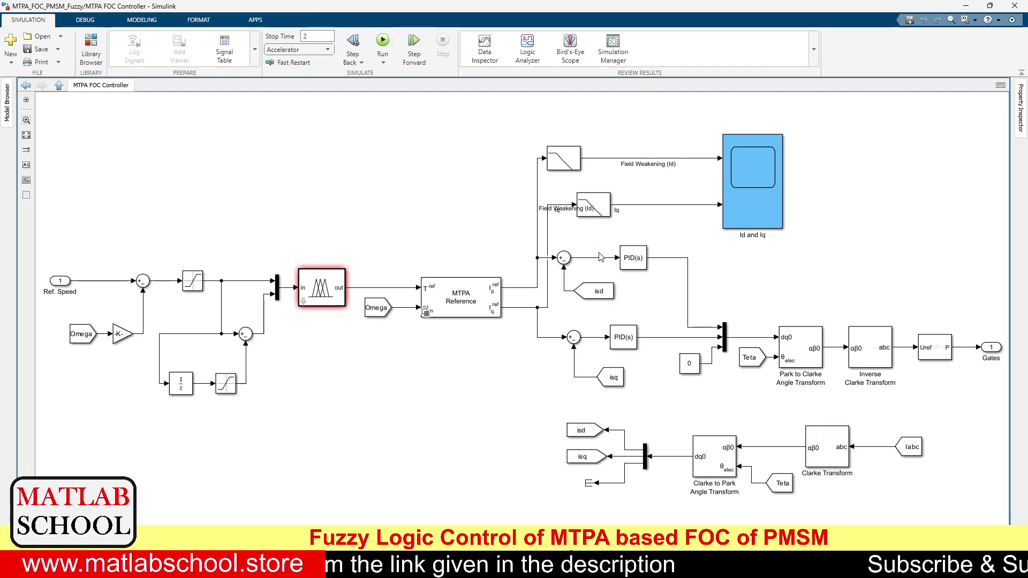
pyautogui.click(642, 268)
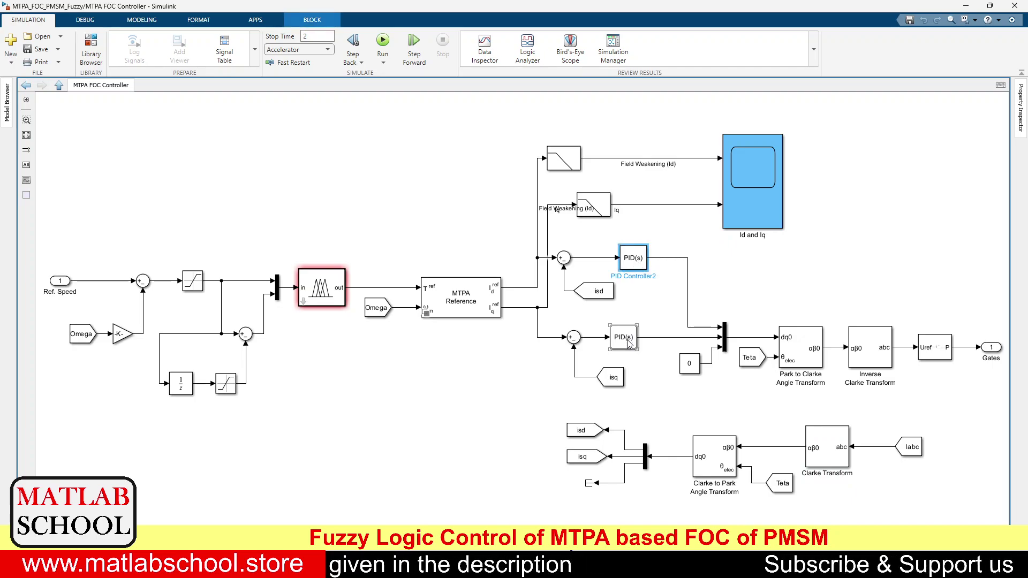
pyautogui.press('Tab')
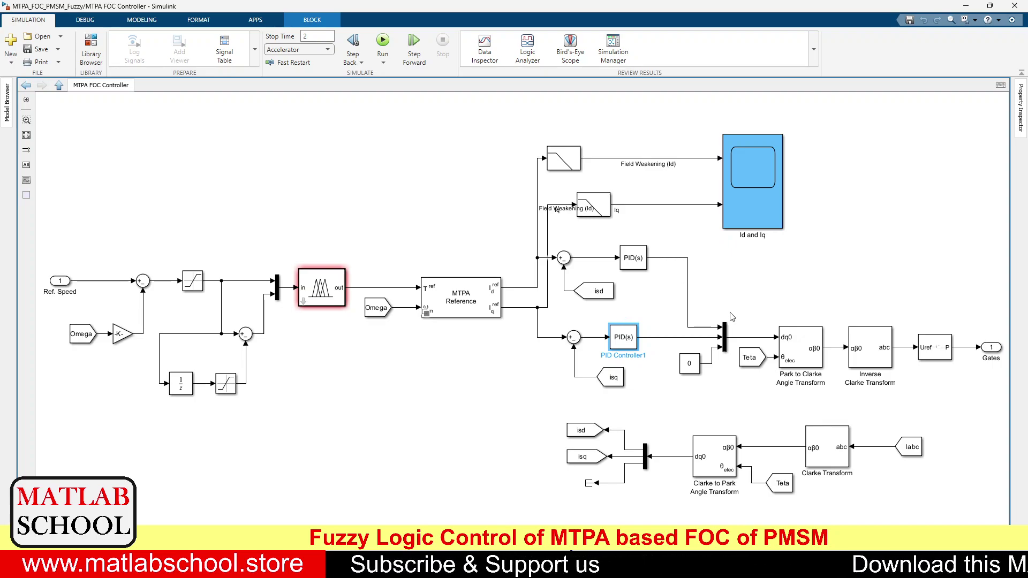
pyautogui.click(813, 356)
pyautogui.click(762, 361)
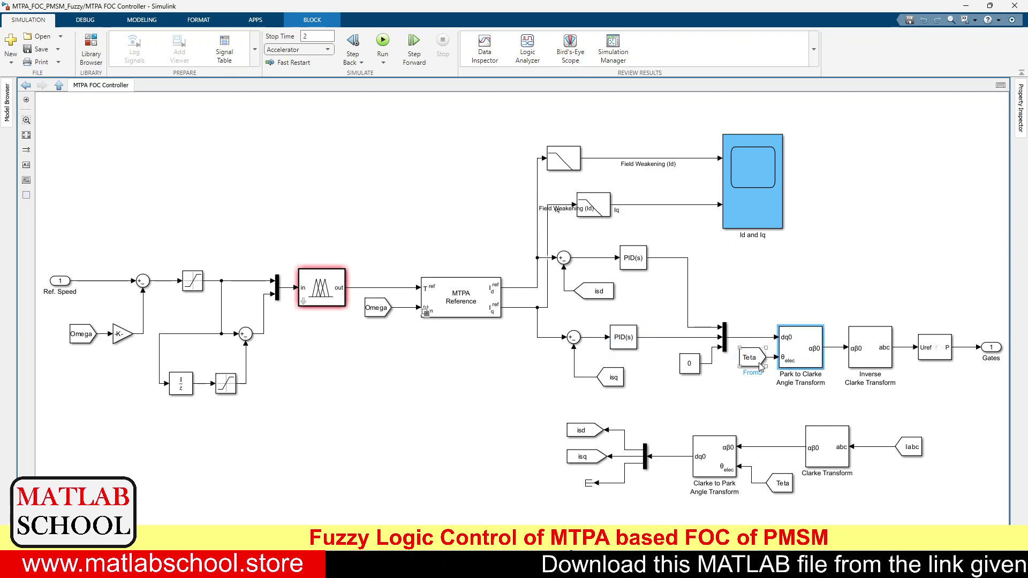
pyautogui.click(759, 382)
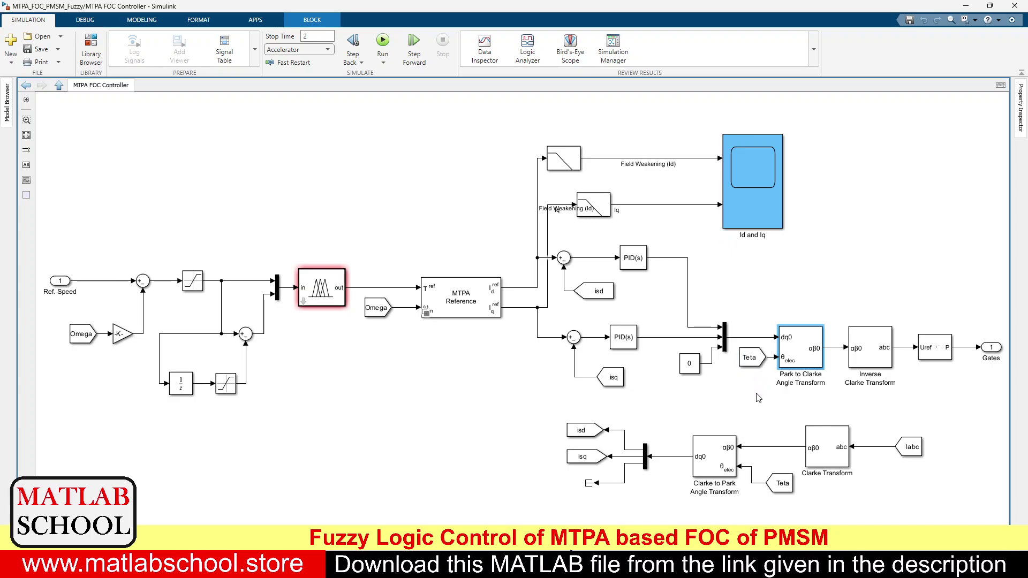
pyautogui.click(889, 351)
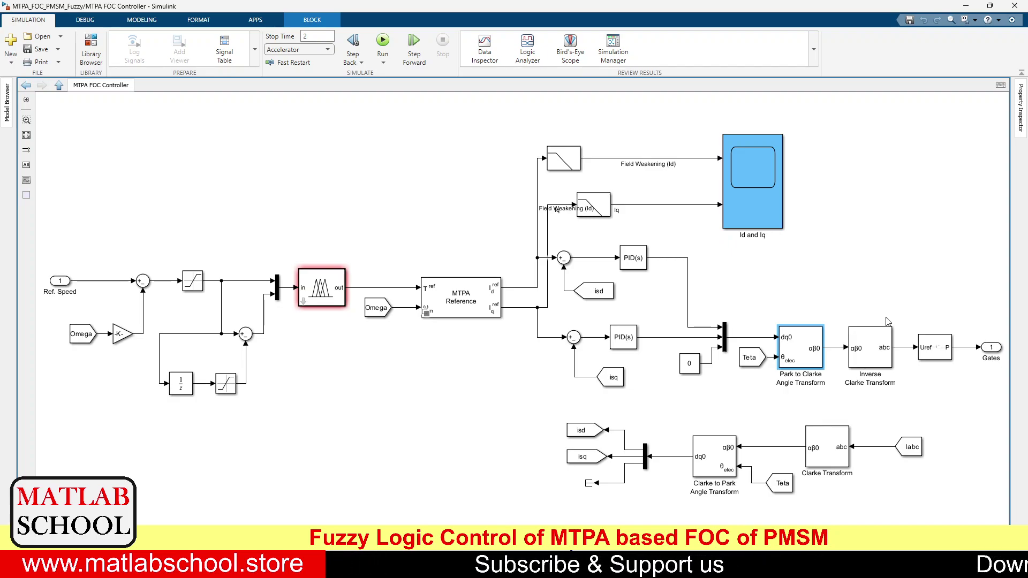
pyautogui.click(936, 349)
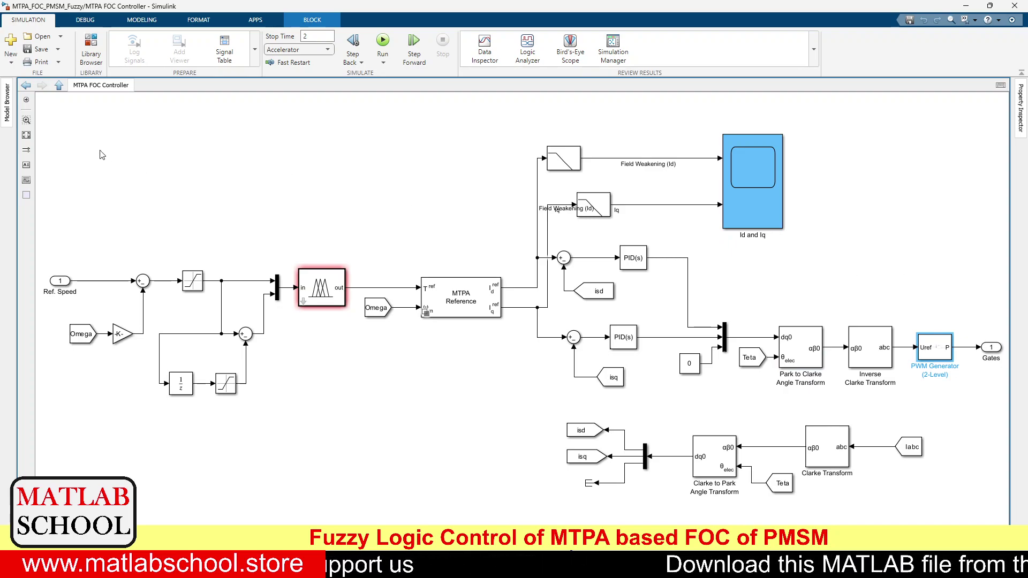
# Return to the top-level model and select the Universal Bridge and Battery blocks.
pyautogui.click(58, 86)
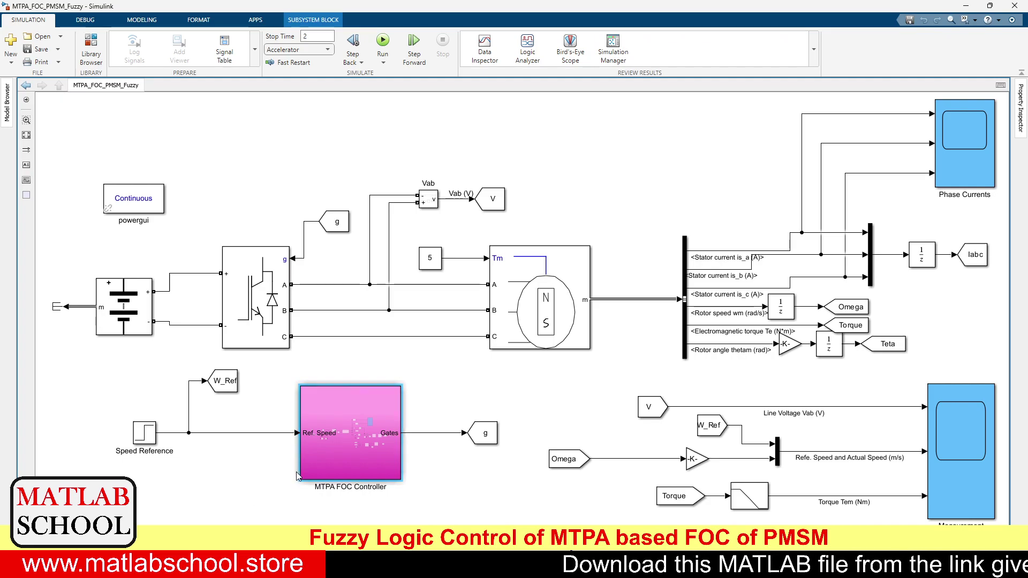
pyautogui.click(264, 290)
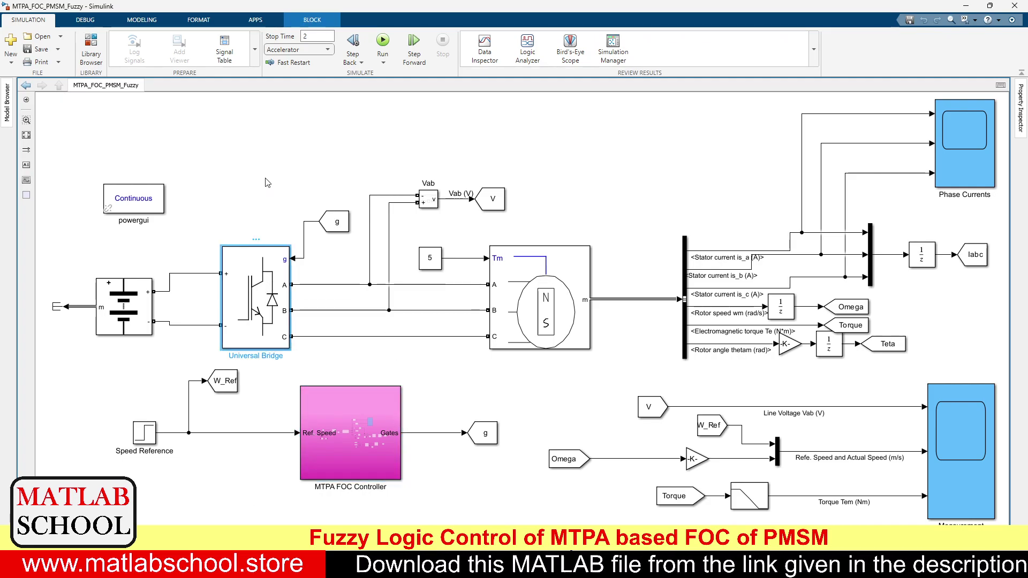
pyautogui.click(267, 183)
pyautogui.click(127, 319)
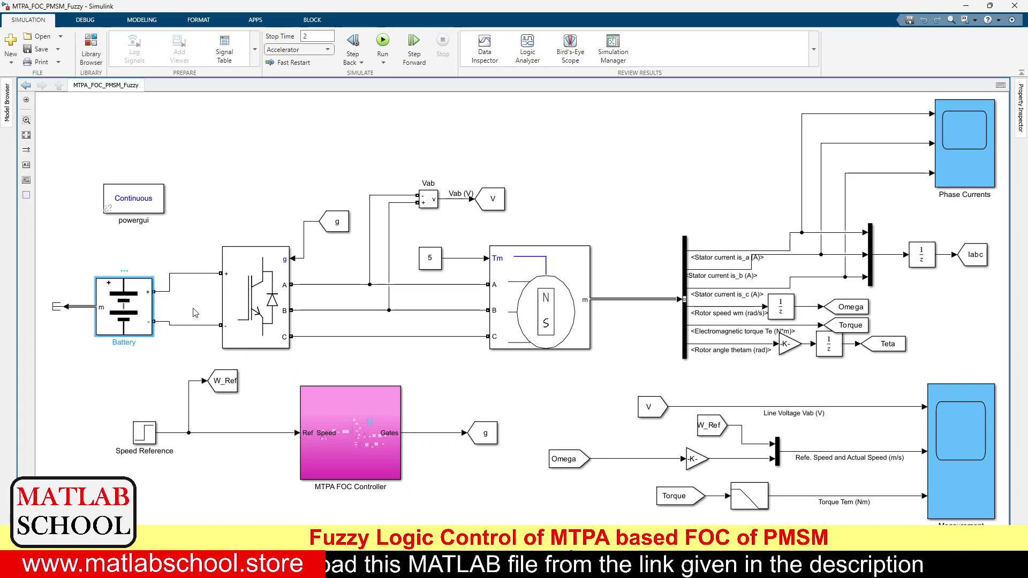
pyautogui.click(259, 289)
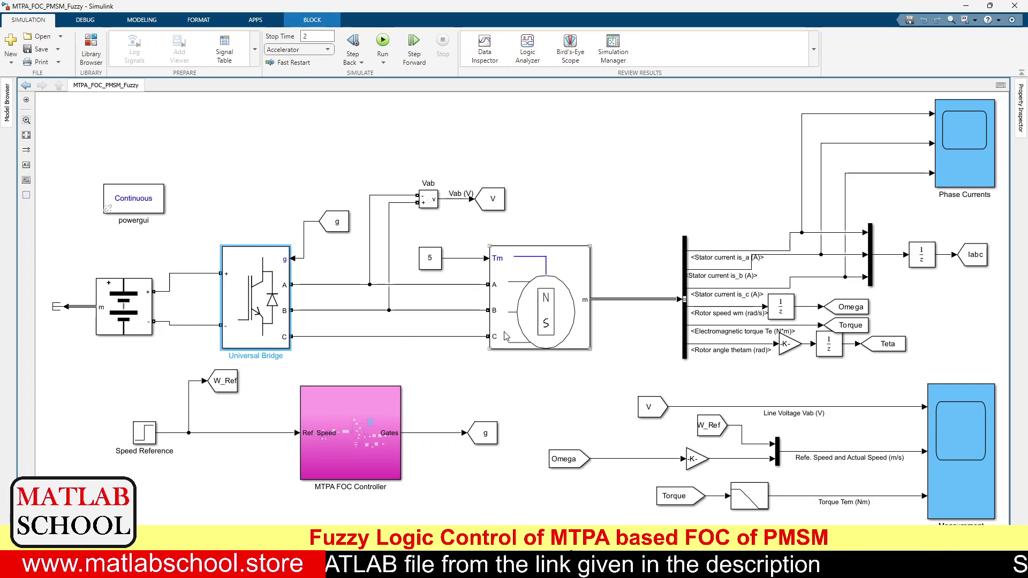
# Review the PMSM parameters (Rs 0.0485 Ω, flux linkage 0.1194, inertia and friction) and confirm them unchanged.
pyautogui.click(554, 323)
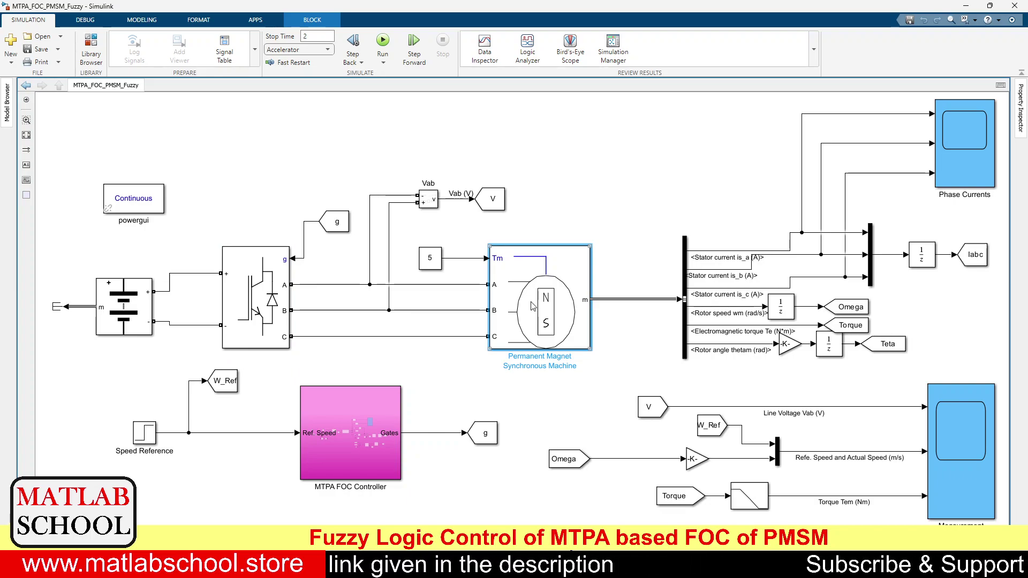
pyautogui.doubleClick(533, 306)
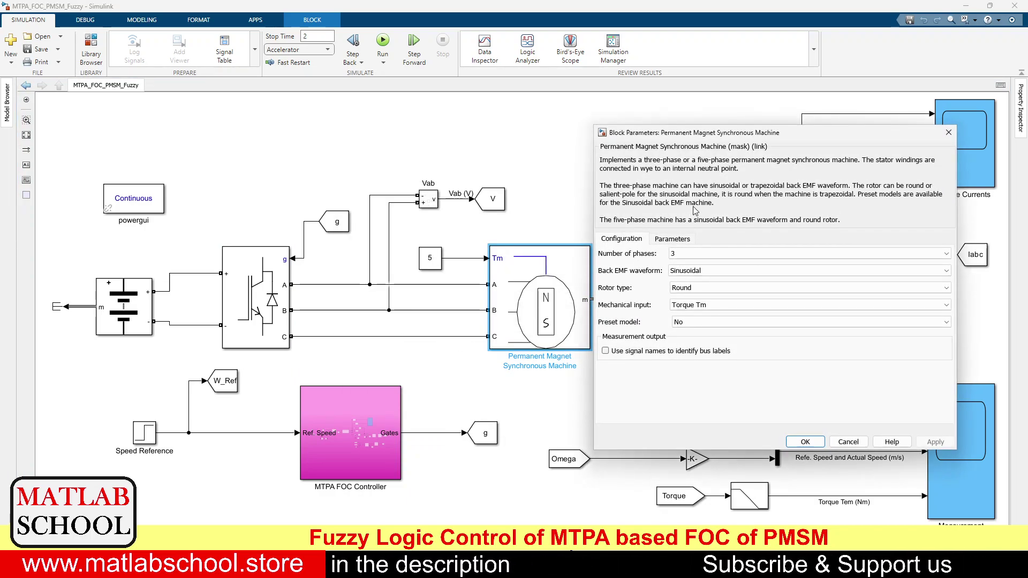
pyautogui.click(672, 238)
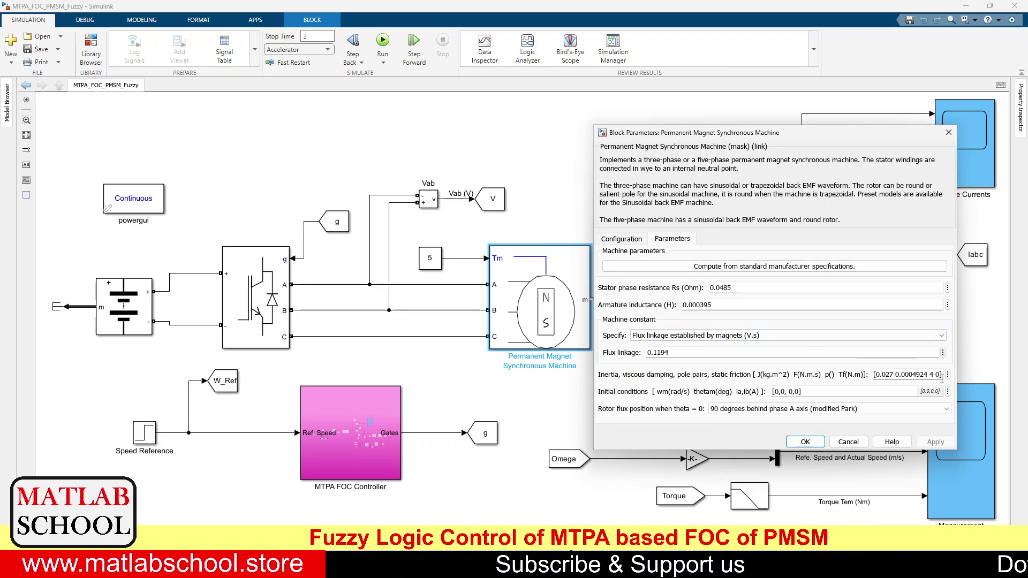
pyautogui.click(932, 375)
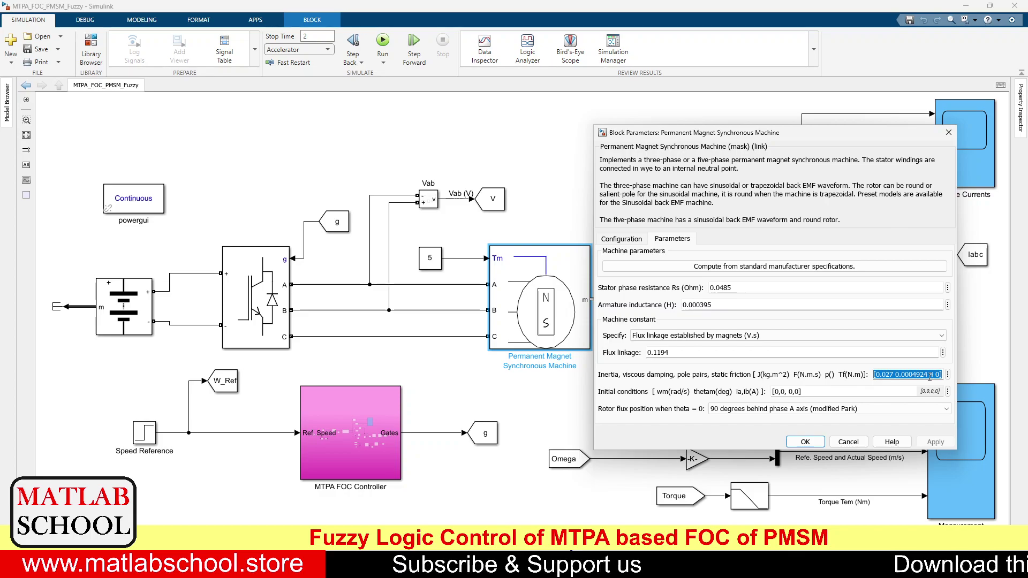
pyautogui.click(806, 442)
# Compute 120*50/8 = 750 in MATLAB, then bring the MTPA_FOC_PMSM_Fuzzy model back.
pyautogui.moveTo(225, 517)
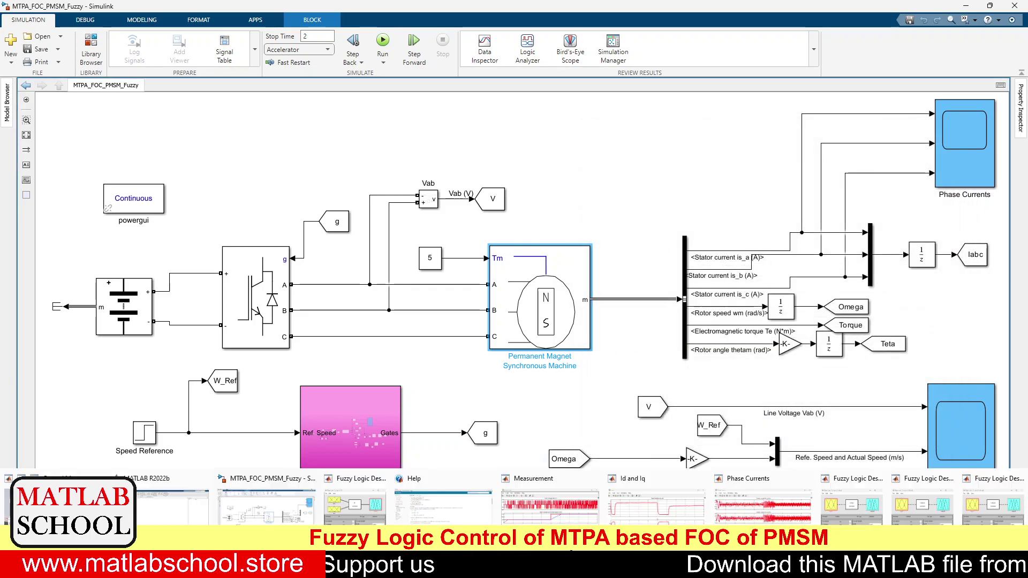
pyautogui.click(172, 506)
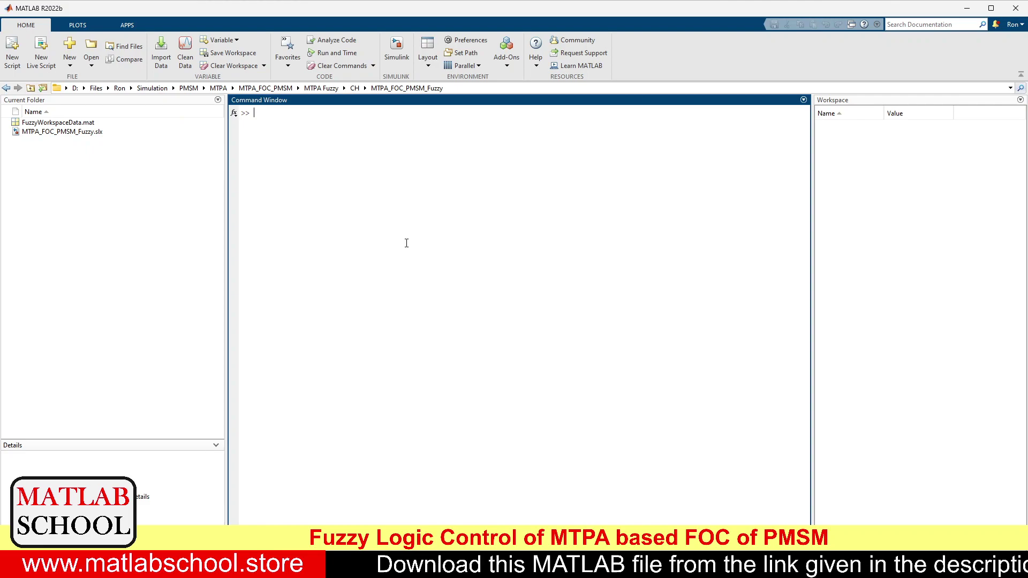
pyautogui.write('Ns=')
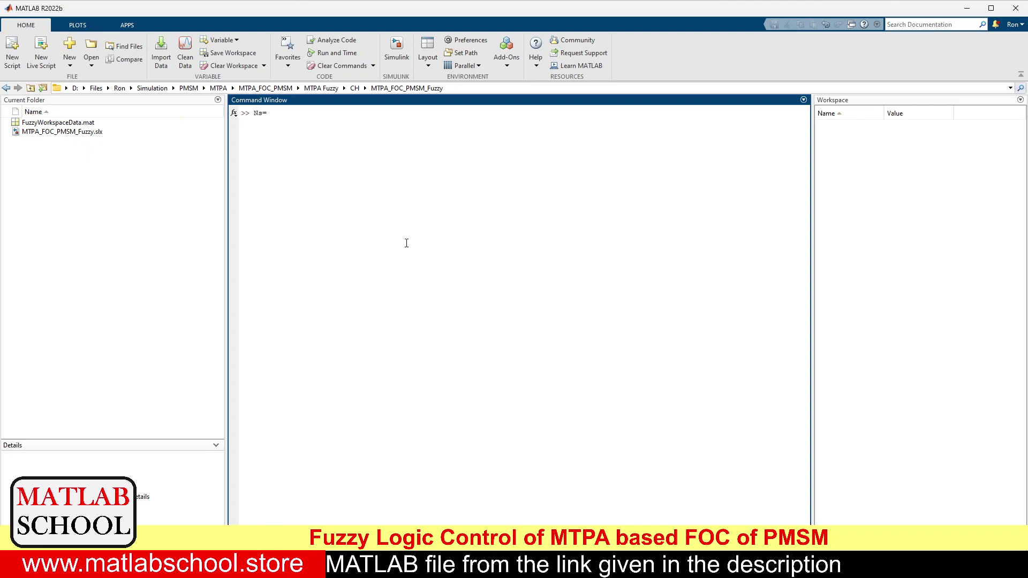
pyautogui.write('120f/p')
pyautogui.press('BackSpace')
pyautogui.press('BackSpace')
pyautogui.press('BackSpace')
pyautogui.press('BackSpace')
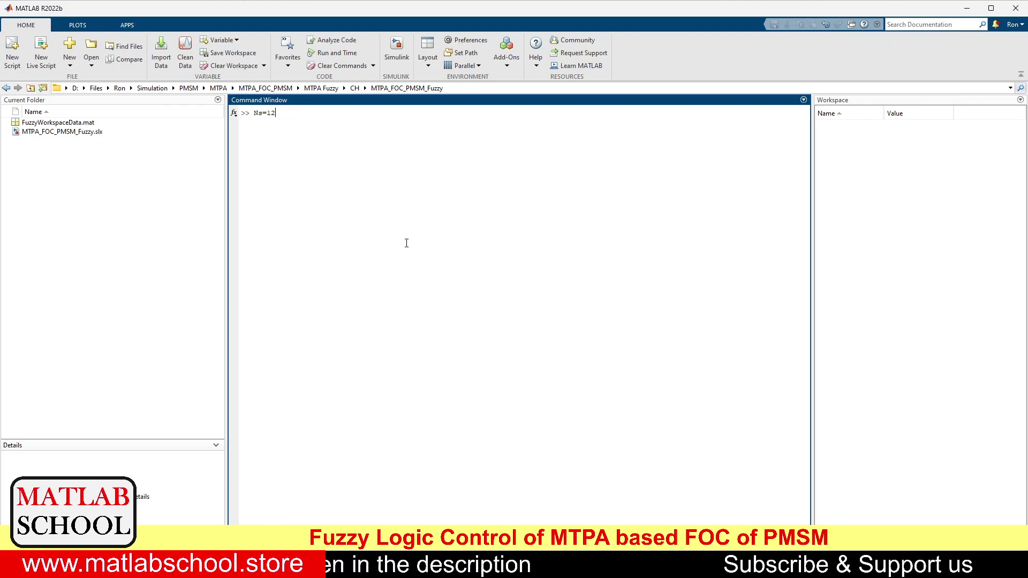
pyautogui.write('1520')
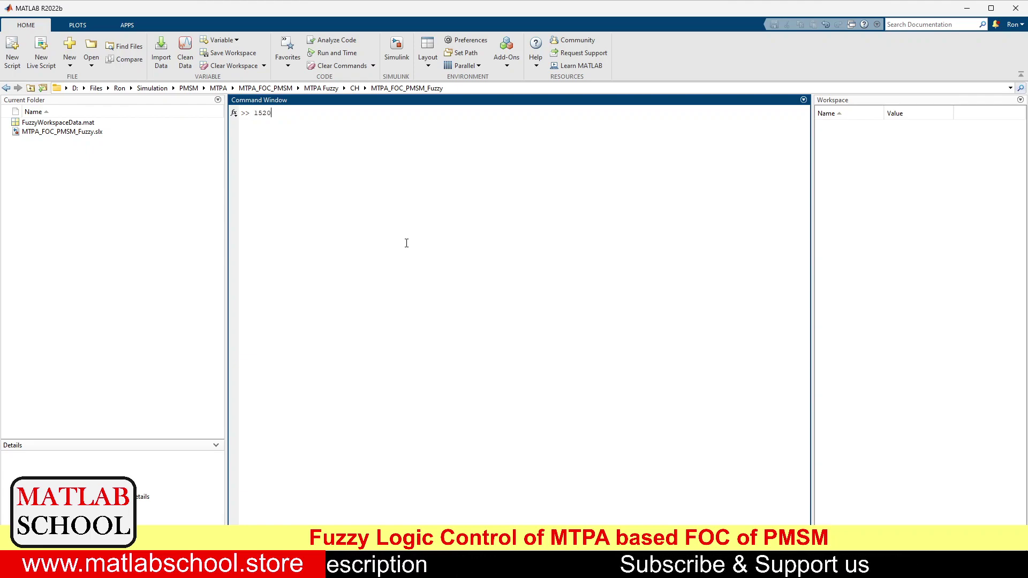
pyautogui.press('BackSpace')
pyautogui.press('BackSpace')
pyautogui.write('2')
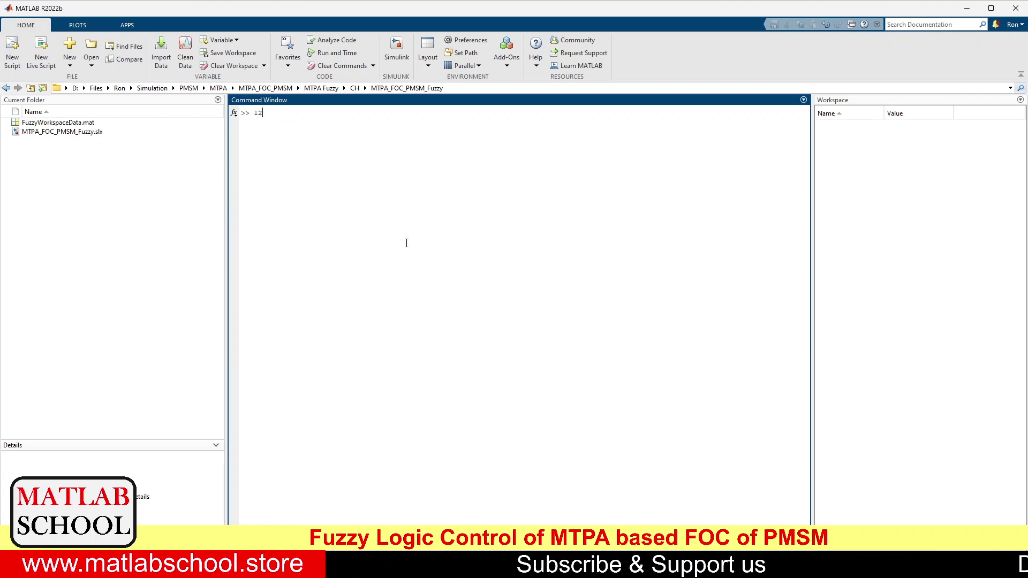
pyautogui.write('0*50')
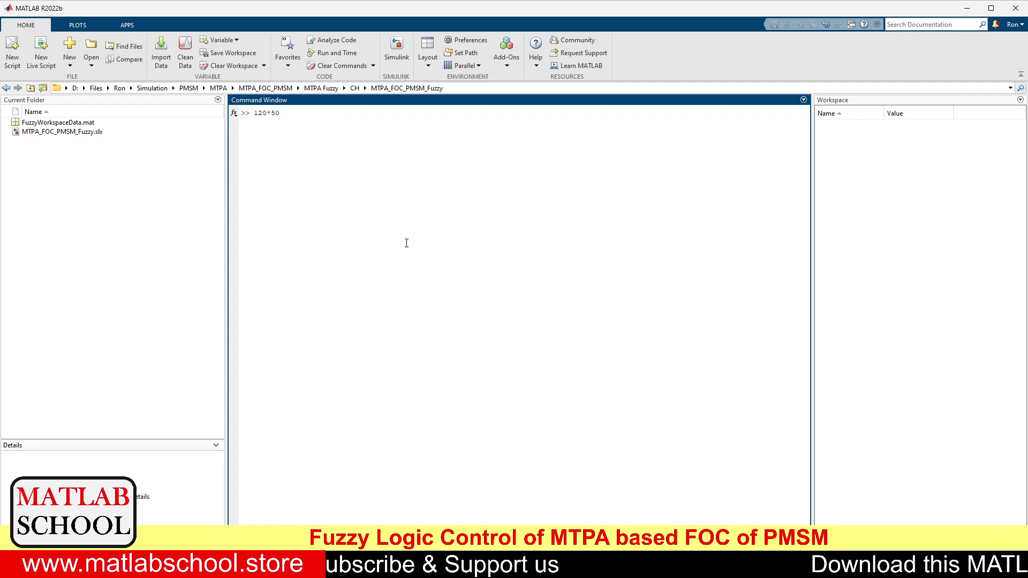
pyautogui.write('/8')
pyautogui.press('Return')
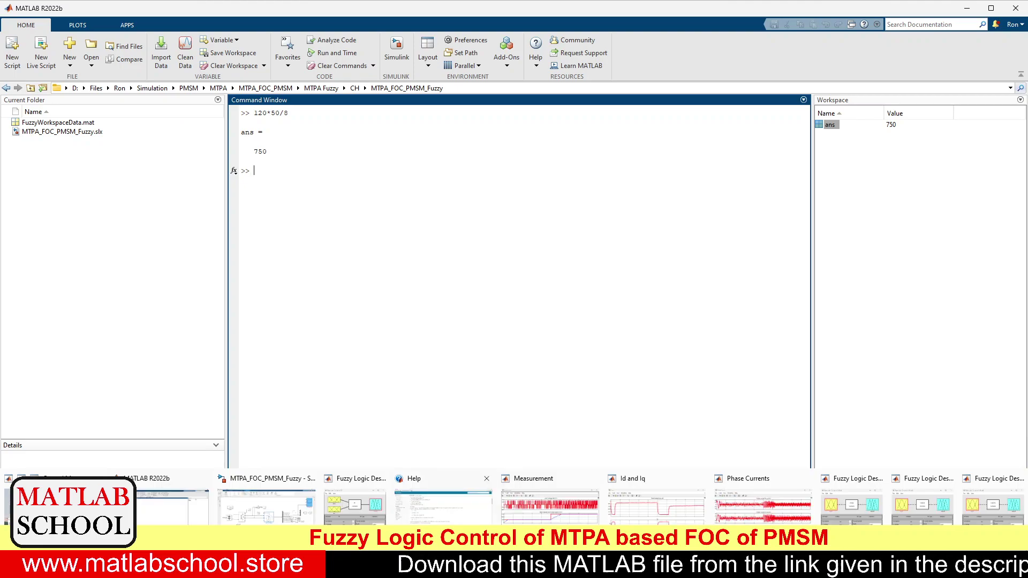
pyautogui.click(279, 506)
pyautogui.click(152, 372)
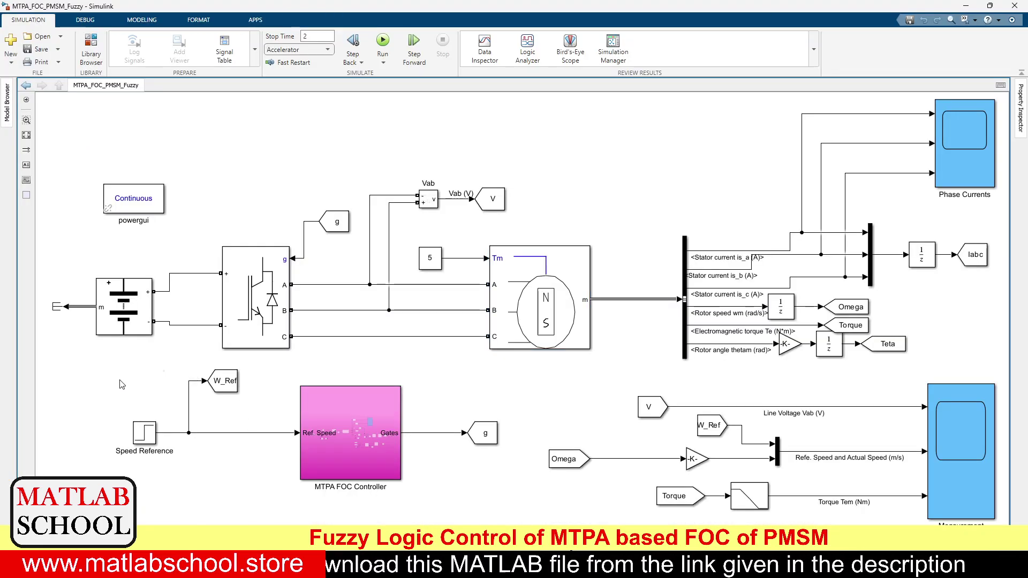
# Check the Speed Reference steps from 500 to 1500 at 1 s, then enter the MTPA FOC Controller.
pyautogui.doubleClick(150, 435)
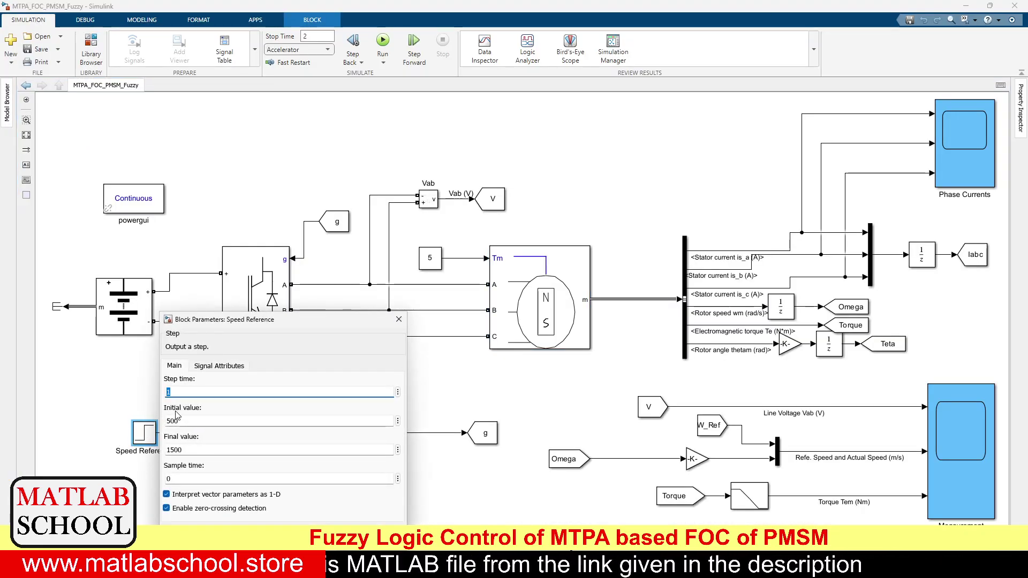
pyautogui.doubleClick(189, 420)
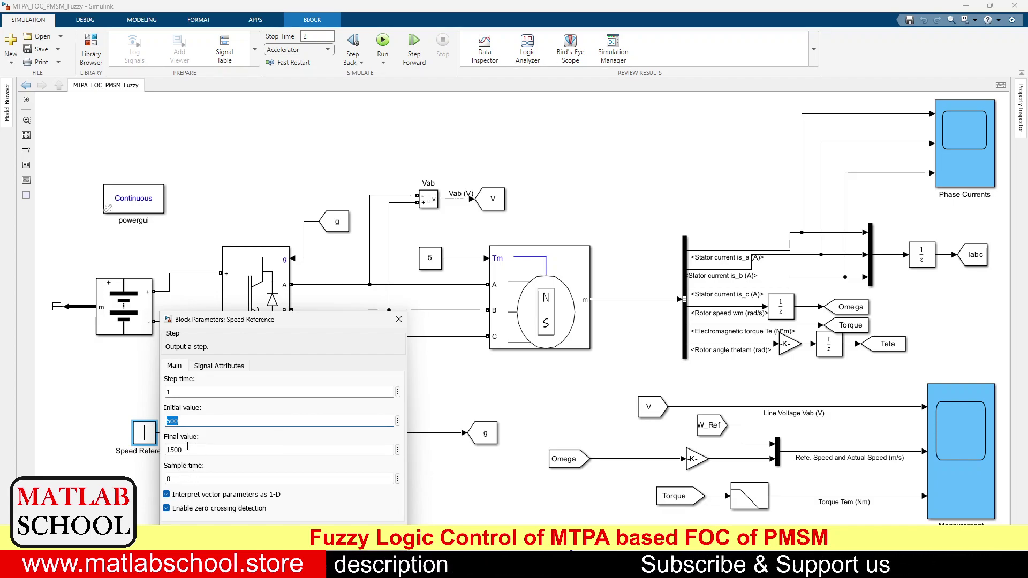
pyautogui.press('Tab')
pyautogui.press('Tab')
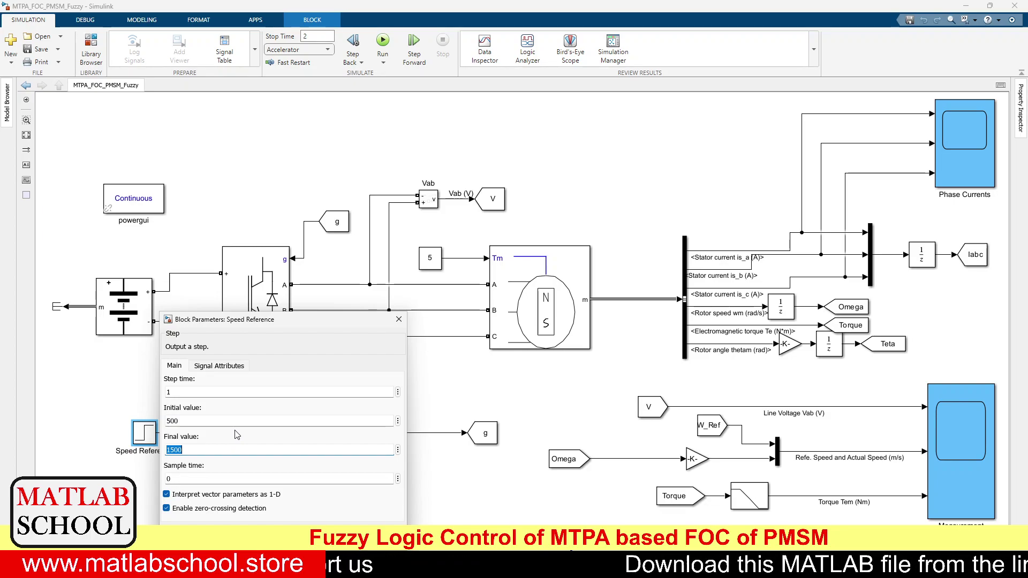
pyautogui.press('Return')
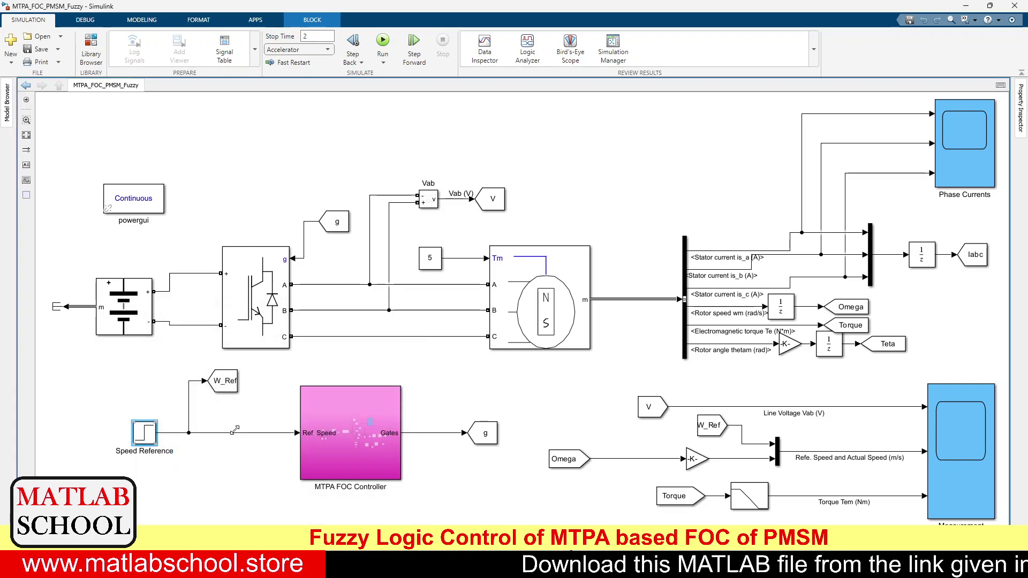
pyautogui.doubleClick(325, 423)
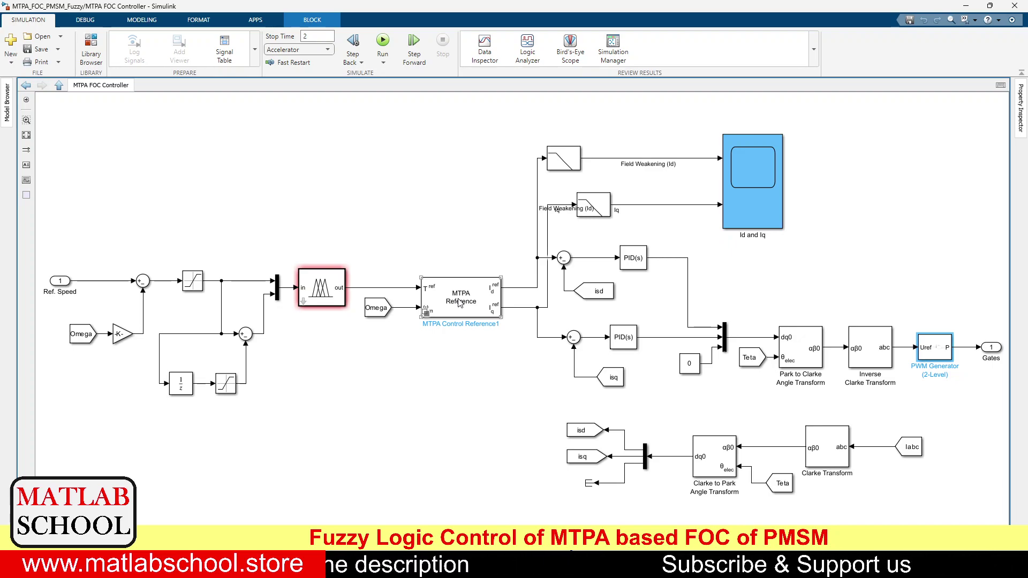
# Deselect blocks in the controller subsystem and switch to the MATLAB R2022b desktop.
pyautogui.click(439, 193)
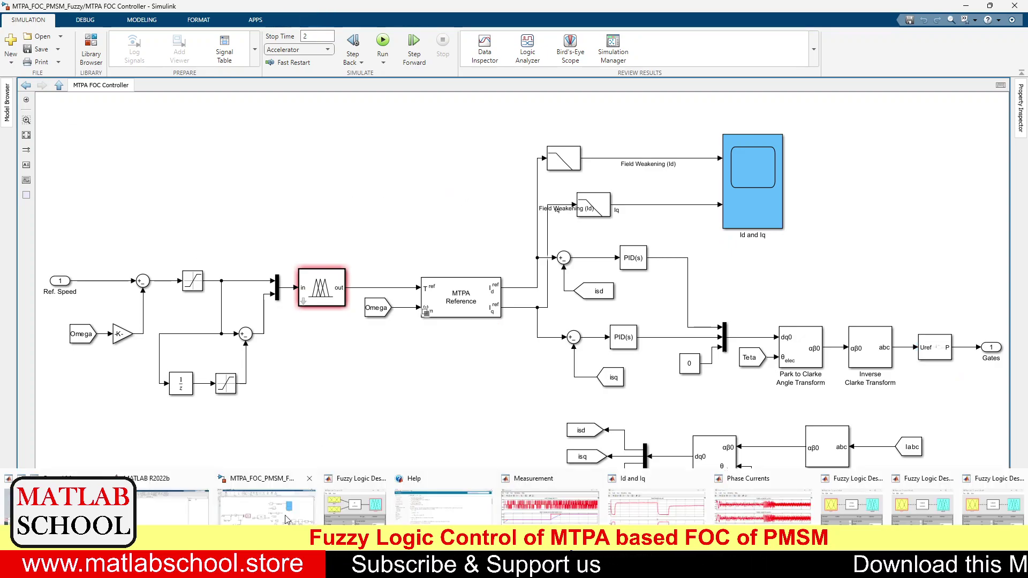
pyautogui.click(188, 509)
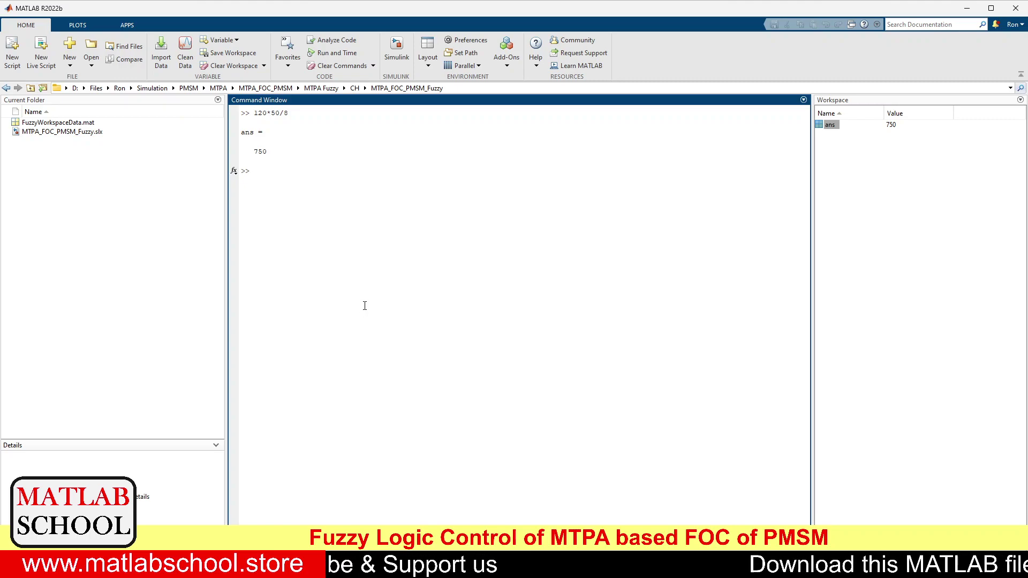
# Clear the Command Window with clc.
pyautogui.write('clc')
pyautogui.press('Return')
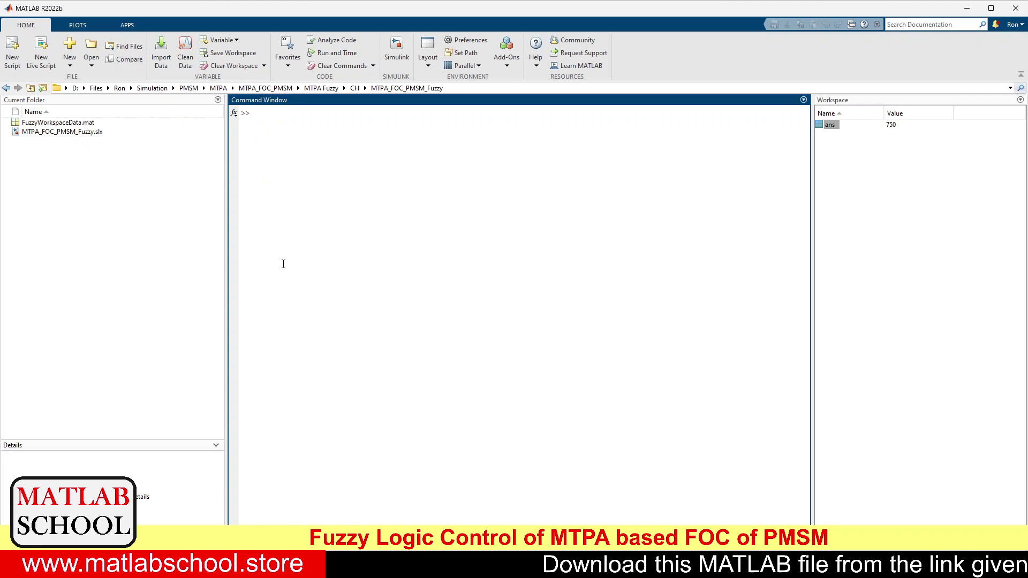
# Load FuzzyWorkspaceData.mat into the workspace and launch the Fuzzy Logic Designer with fuzzy.
pyautogui.doubleClick(61, 124)
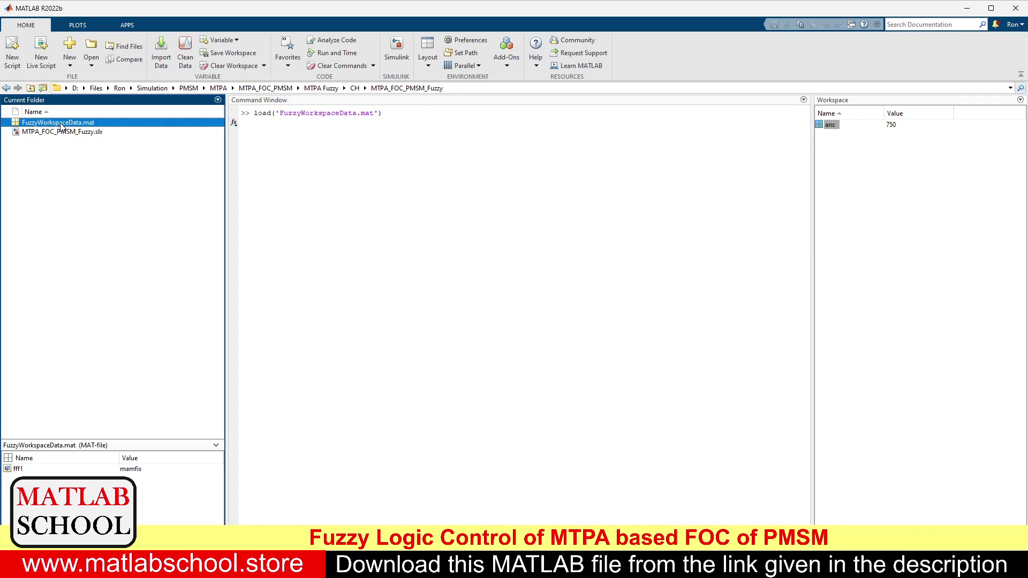
pyautogui.click(834, 135)
pyautogui.click(490, 177)
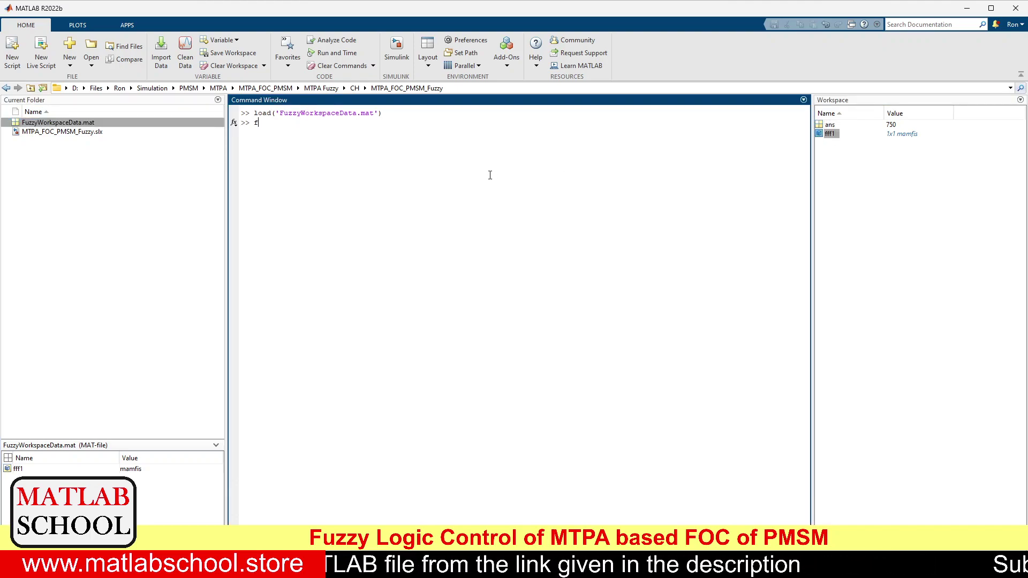
pyautogui.write('fuzzy')
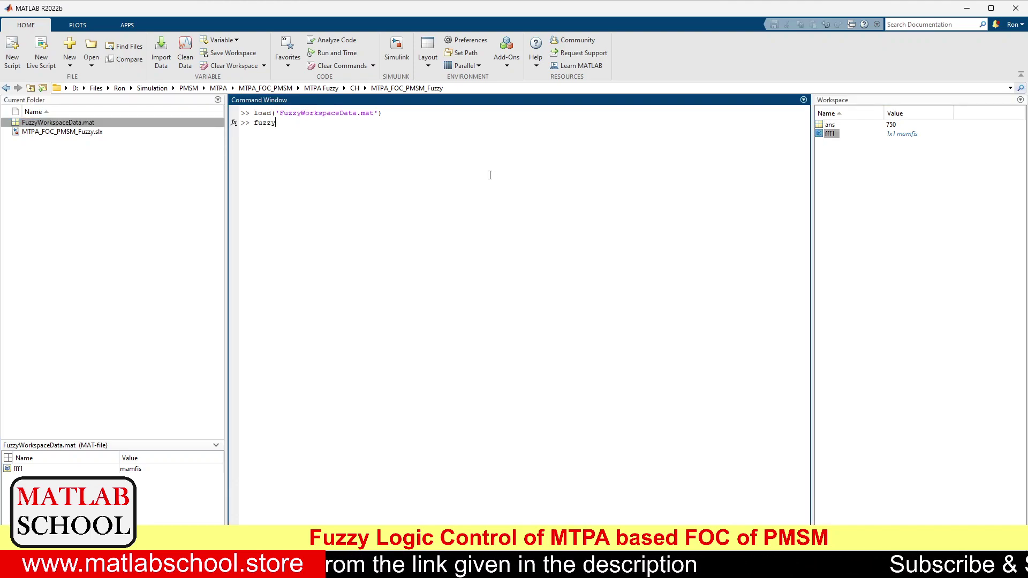
pyautogui.press('Return')
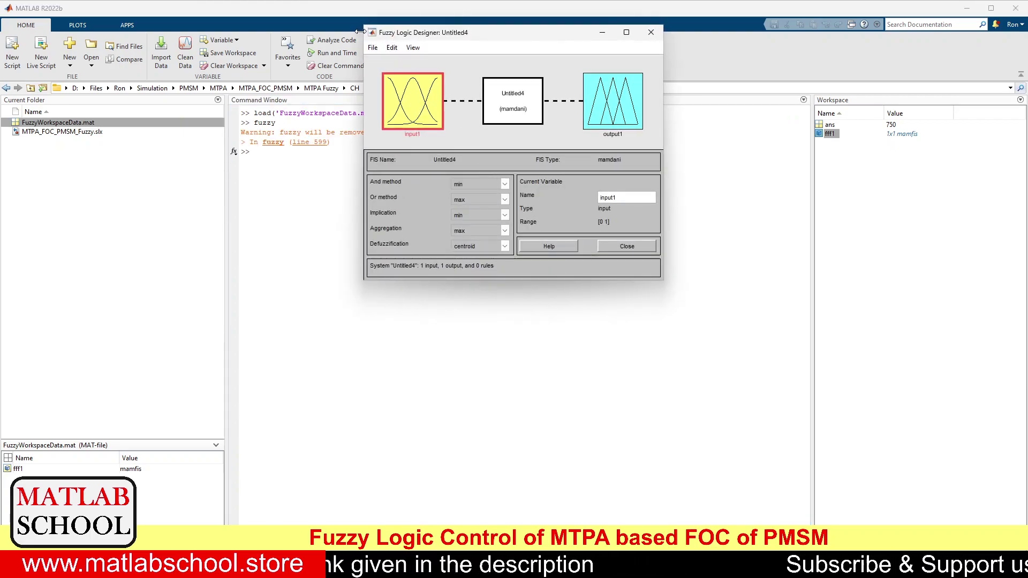
# Import the fff1 fuzzy system from the workspace and view derr's seven membership functions.
pyautogui.click(373, 48)
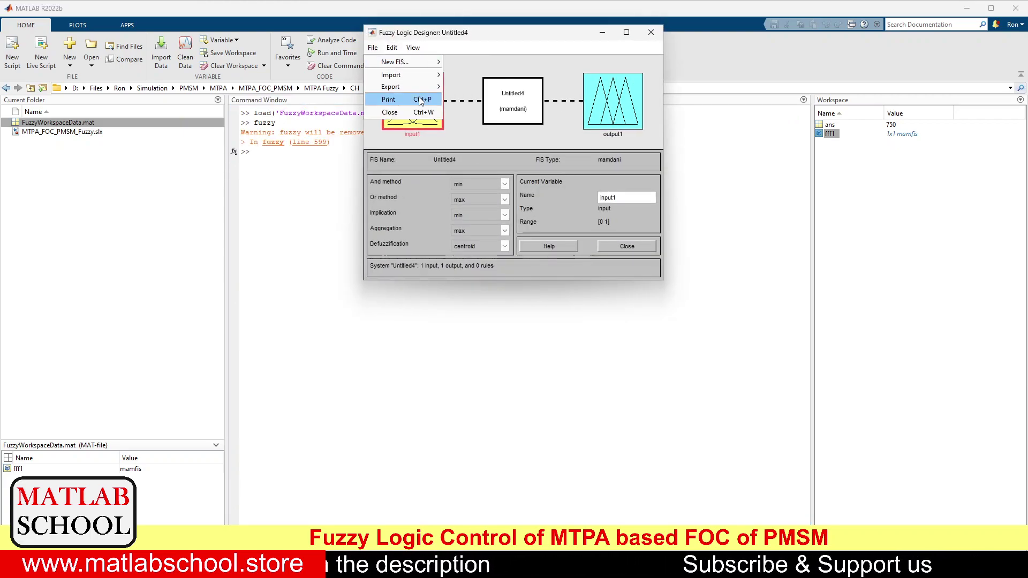
pyautogui.moveTo(396, 75)
pyautogui.click(471, 75)
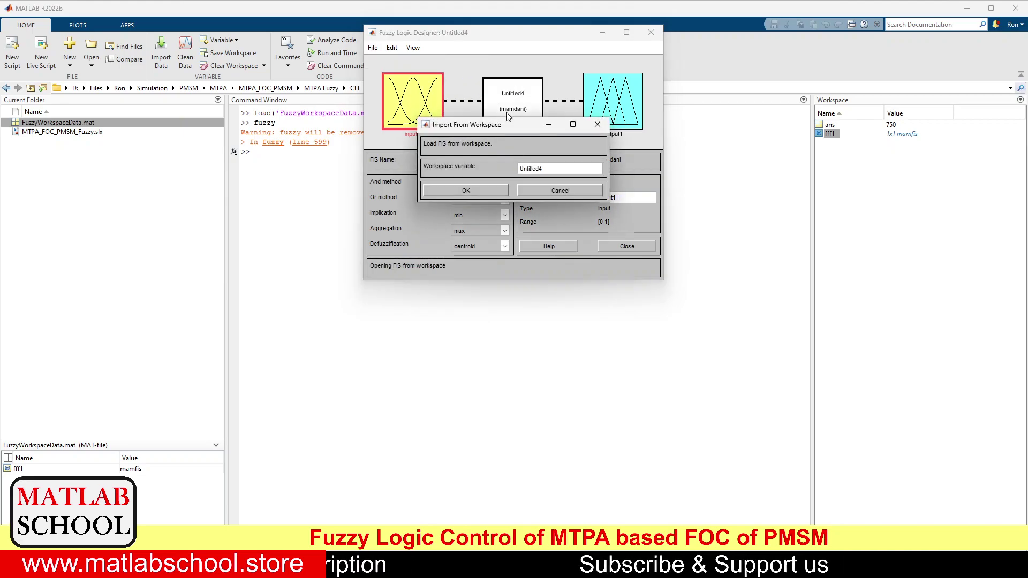
pyautogui.moveTo(541, 169); pyautogui.dragTo(500, 166)
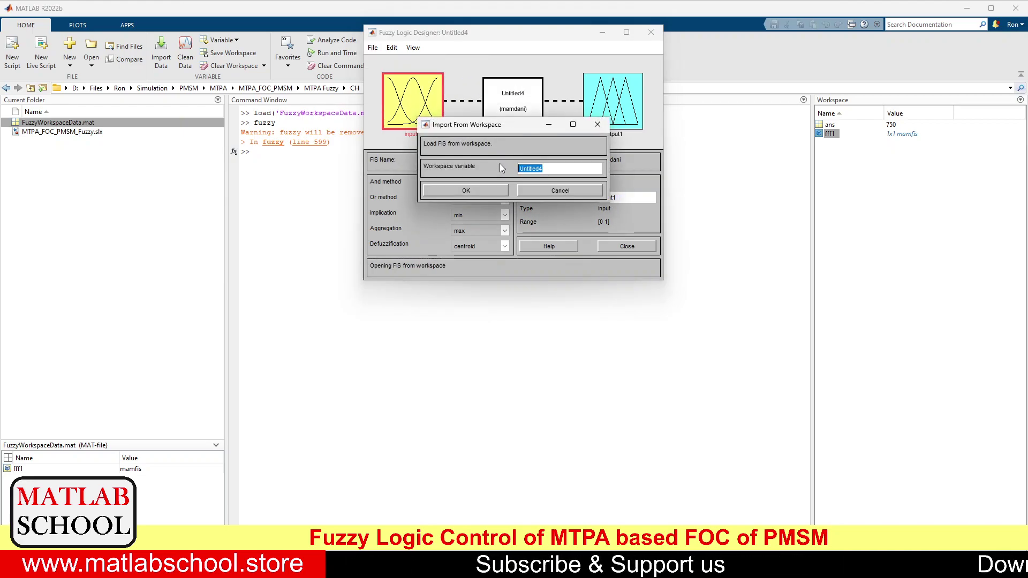
pyautogui.write('fff1')
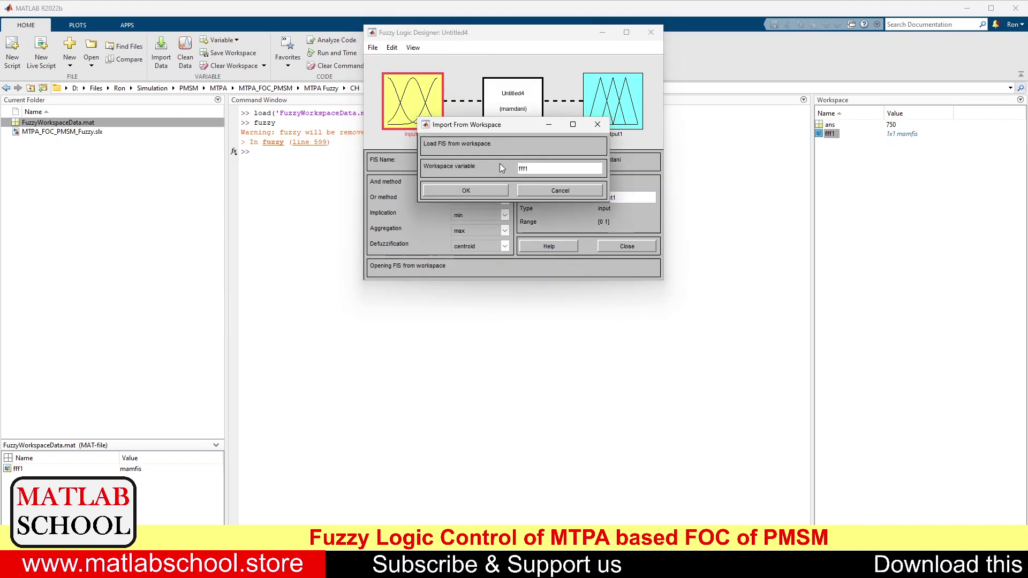
pyautogui.click(483, 188)
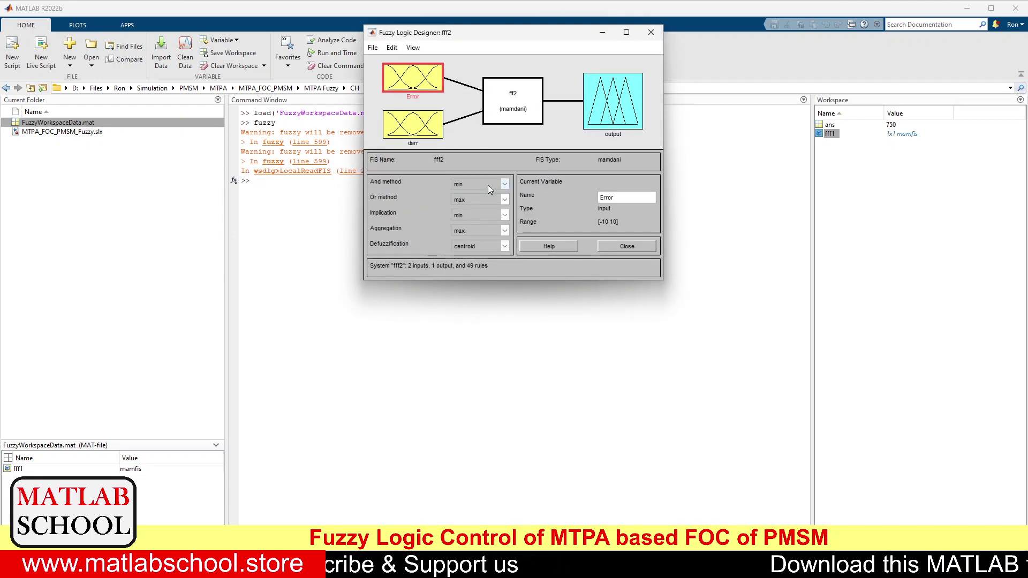
pyautogui.doubleClick(431, 132)
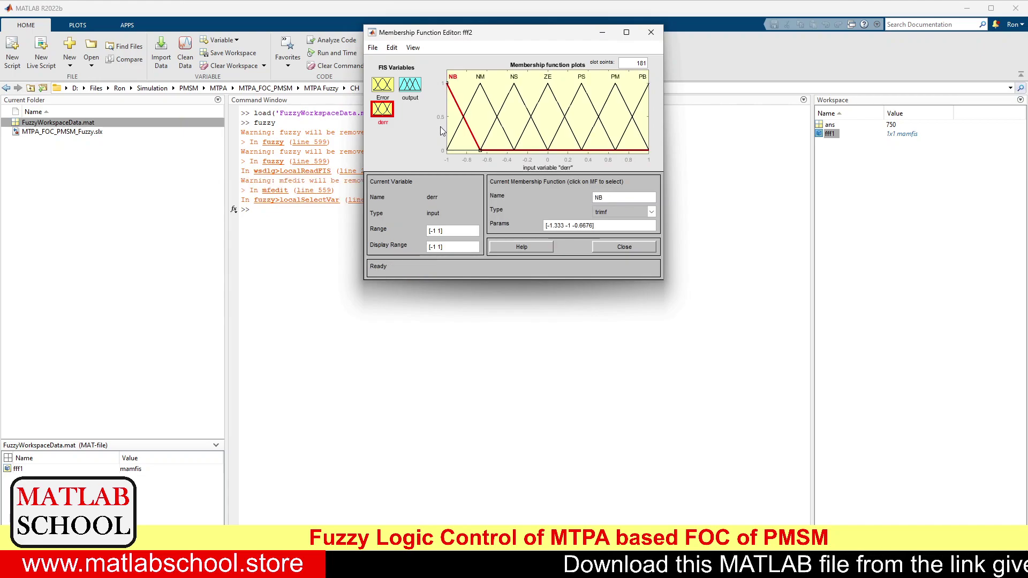
# Inspect Error's [-10 10] and output's [0 50] membership functions, then close the editor.
pyautogui.click(382, 86)
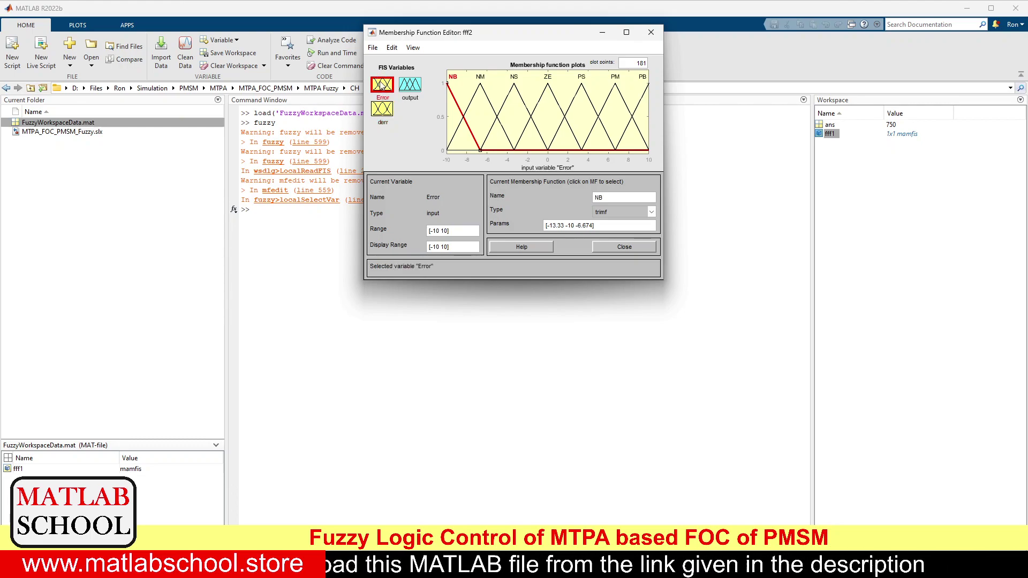
pyautogui.click(413, 89)
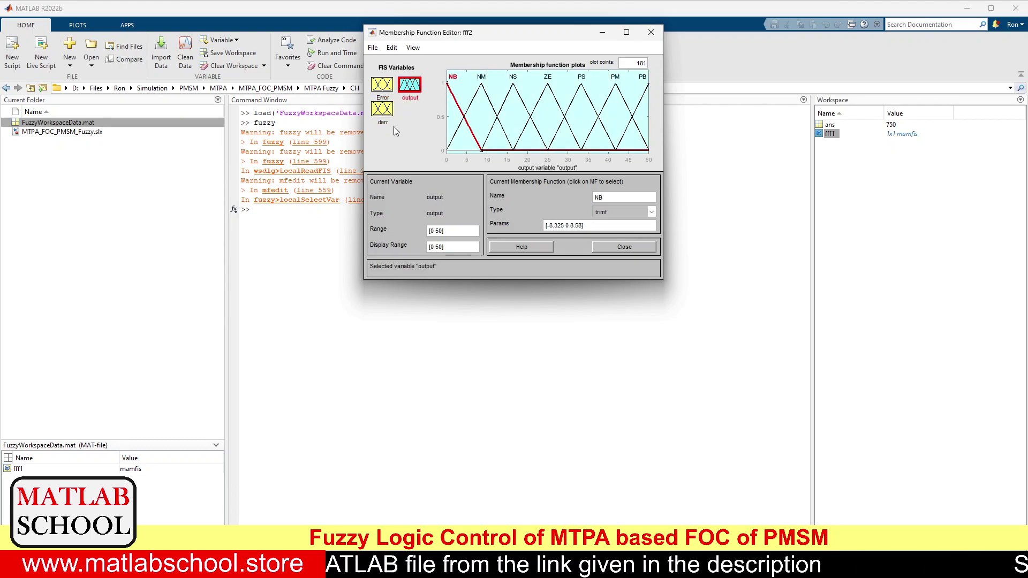
pyautogui.click(654, 35)
pyautogui.click(627, 273)
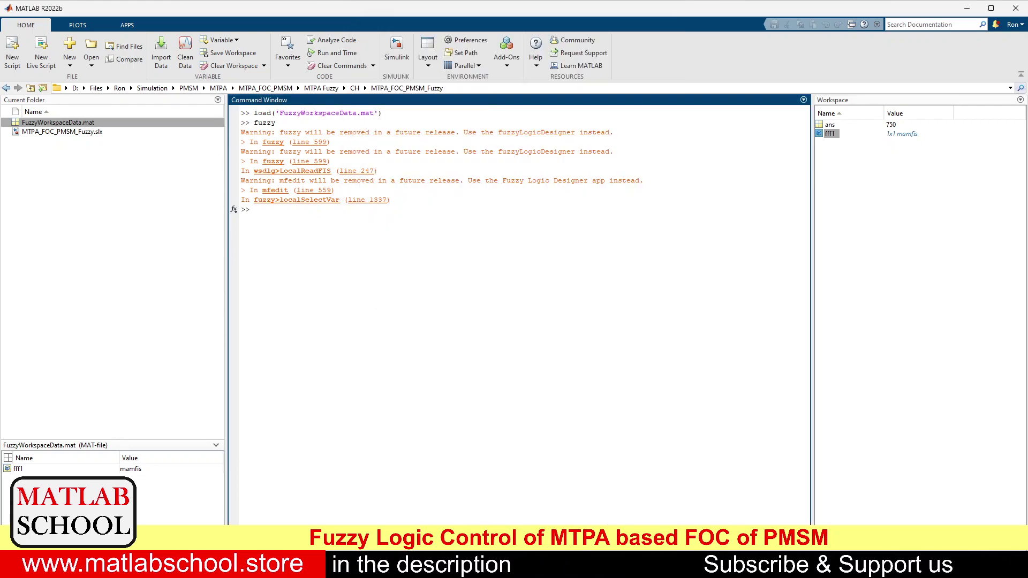
# Set the Fuzzy Logic Controller's FIS name to fff1, apply it, and go up to the top-level model.
pyautogui.click(263, 515)
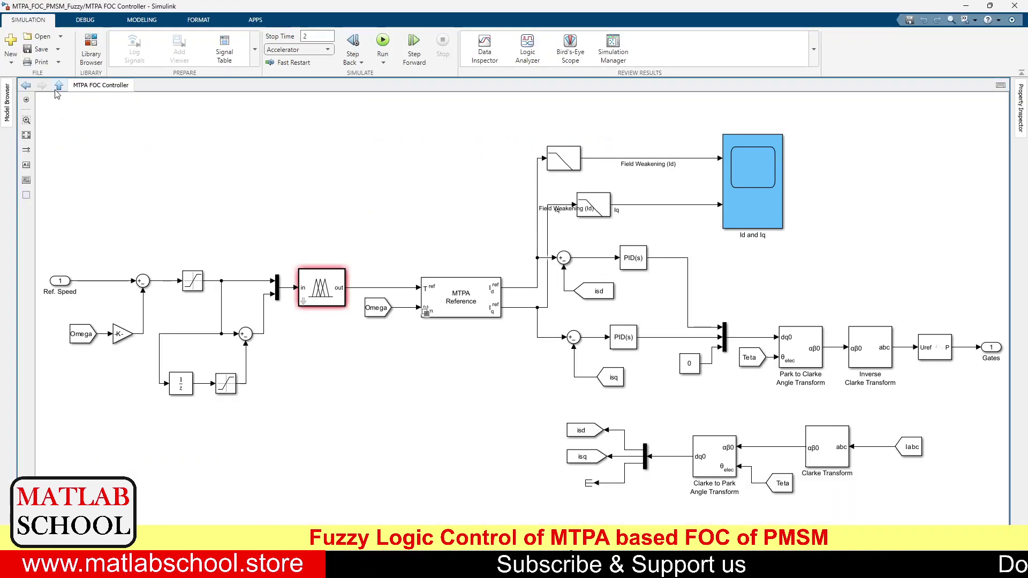
pyautogui.doubleClick(321, 289)
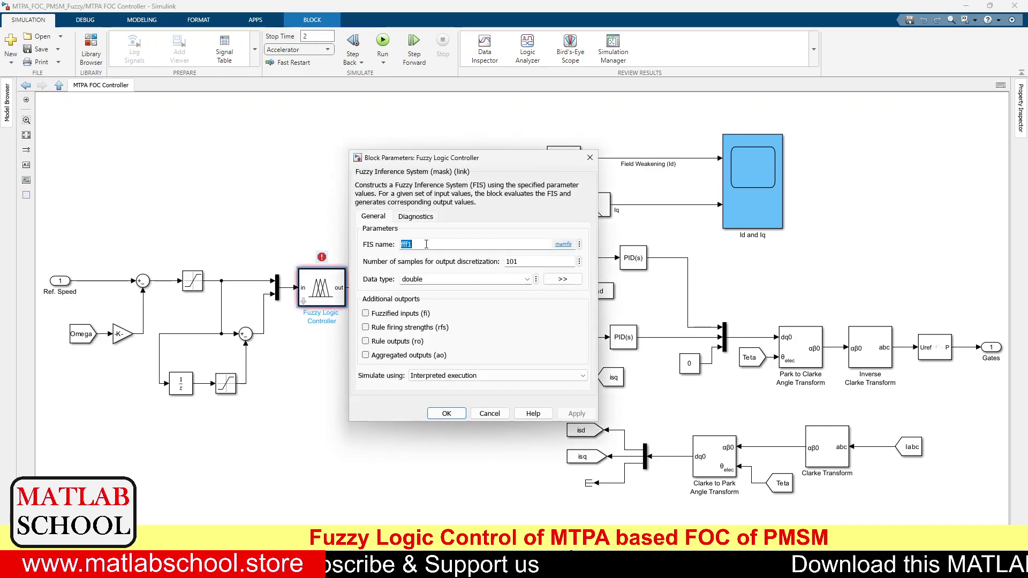
pyautogui.click(427, 244)
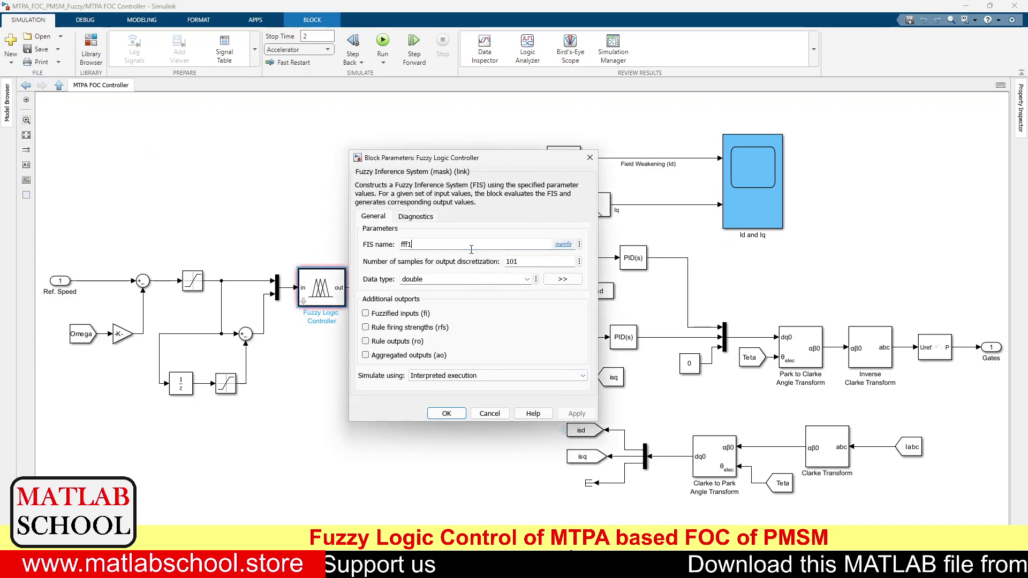
pyautogui.press('BackSpace')
pyautogui.write('1')
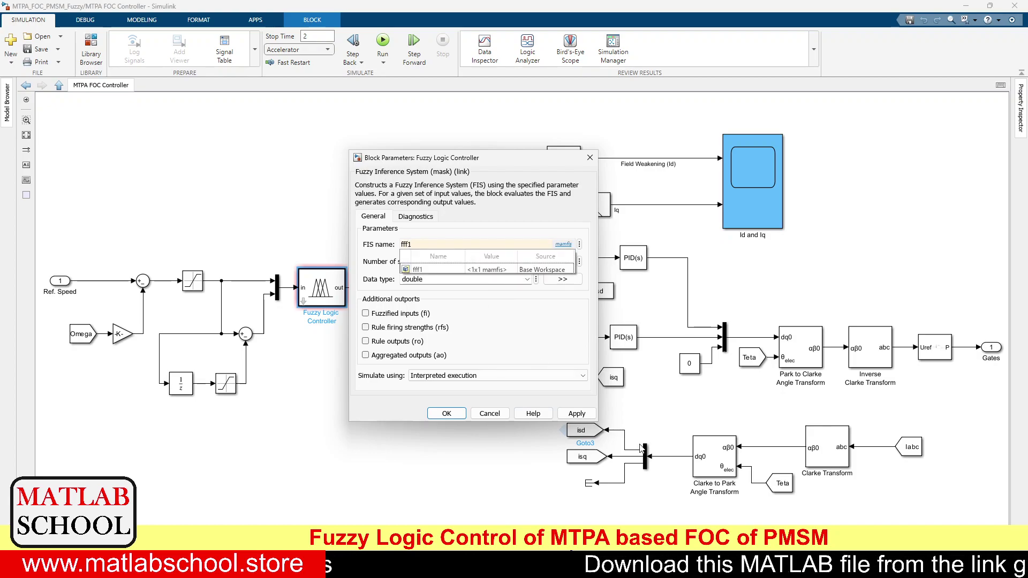
pyautogui.click(577, 413)
pyautogui.click(439, 417)
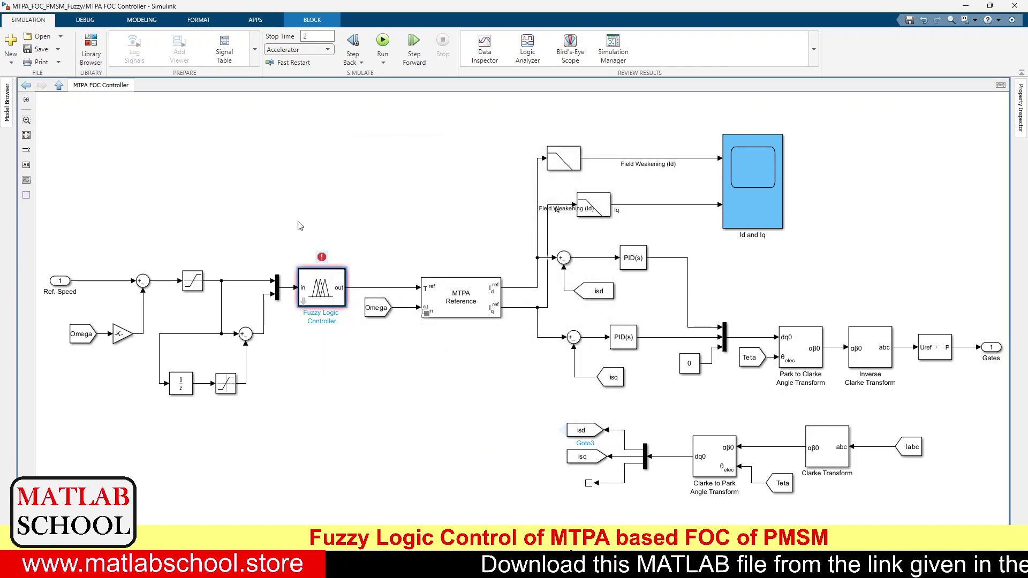
pyautogui.click(297, 160)
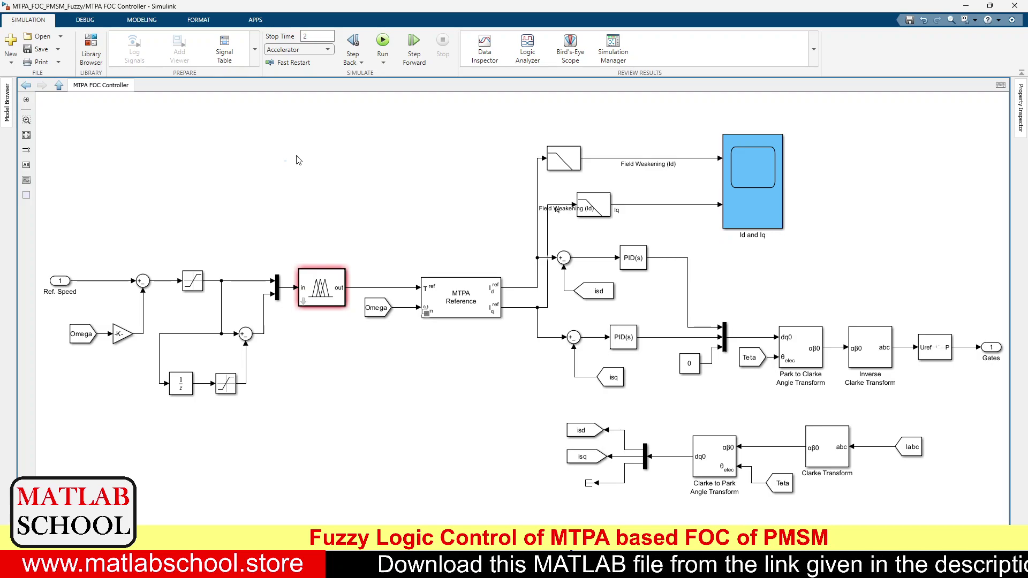
pyautogui.click(59, 86)
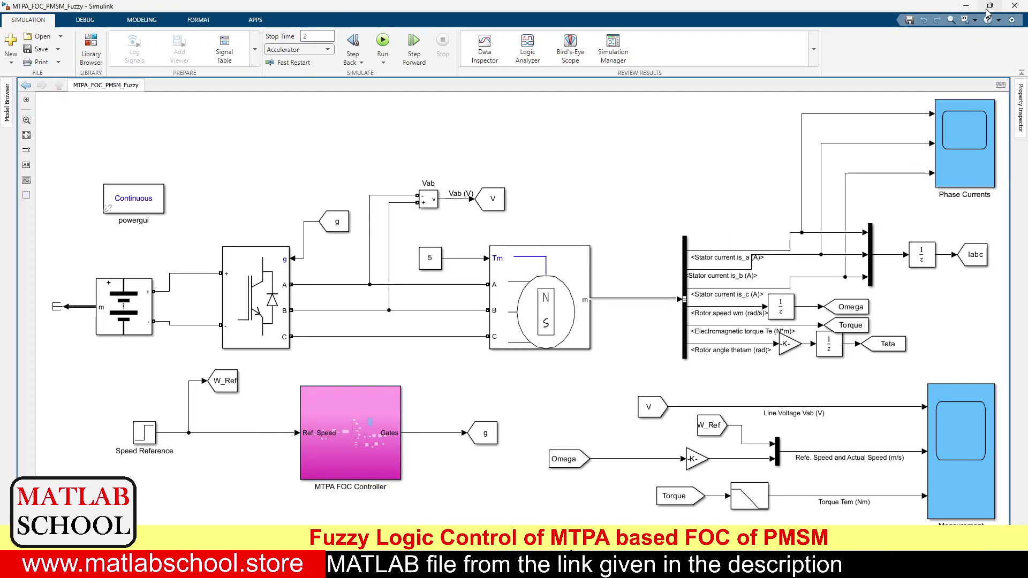
# Snap the Simulink model top-left, the Measurement scope top-right and Phase Currents bottom-left.
pyautogui.moveTo(990, 11)
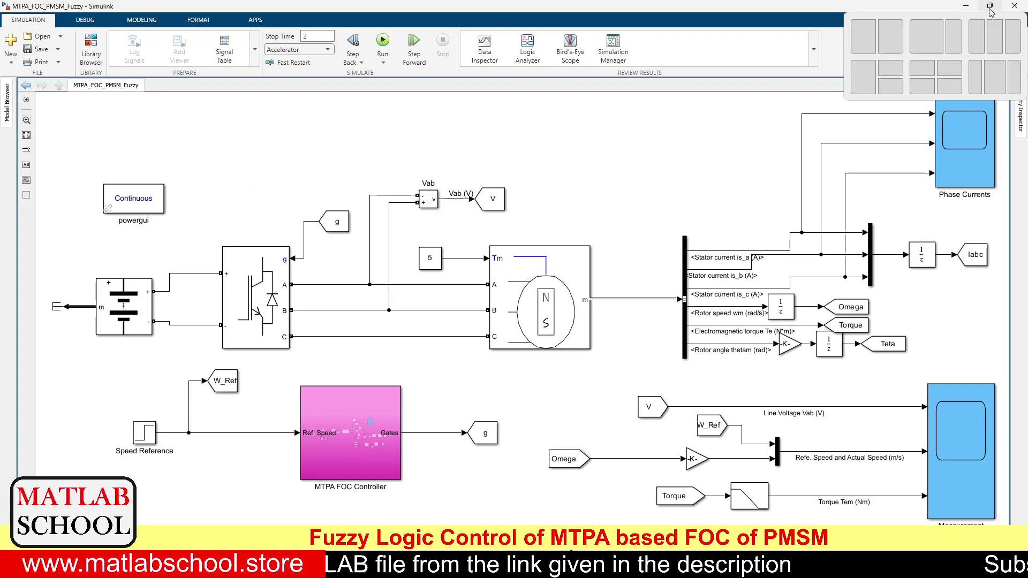
pyautogui.click(927, 72)
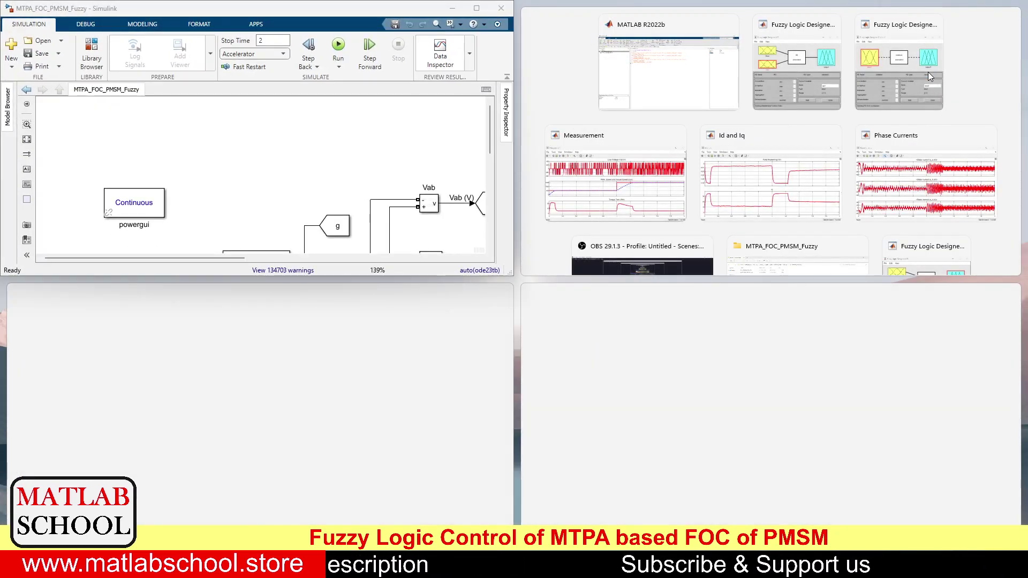
pyautogui.click(636, 187)
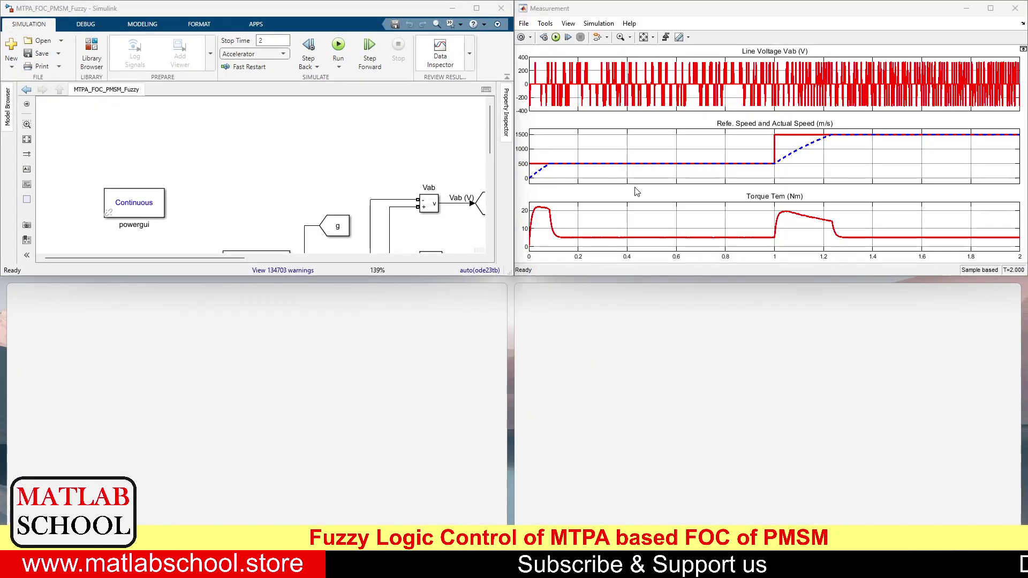
pyautogui.click(267, 432)
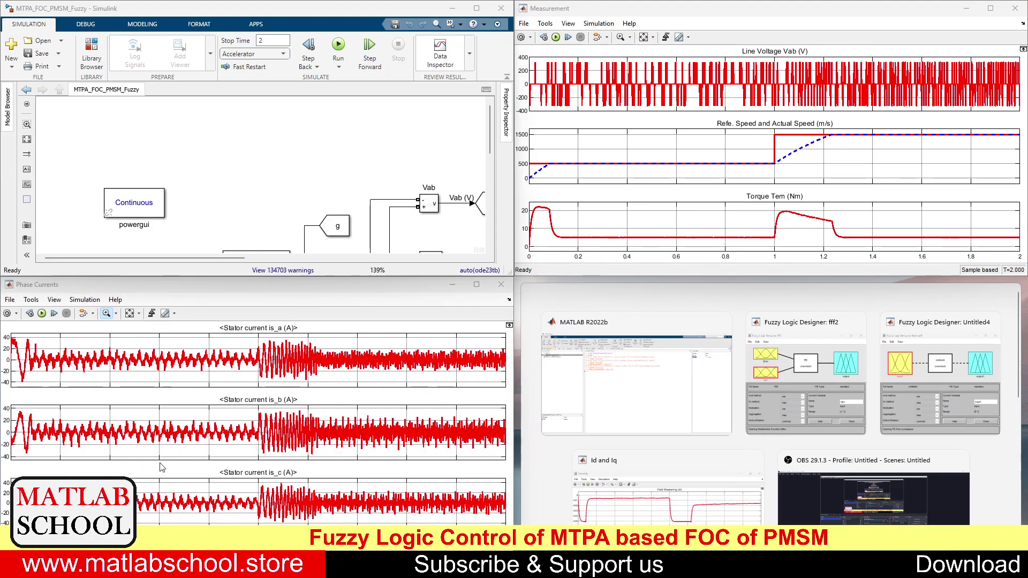
pyautogui.click(693, 485)
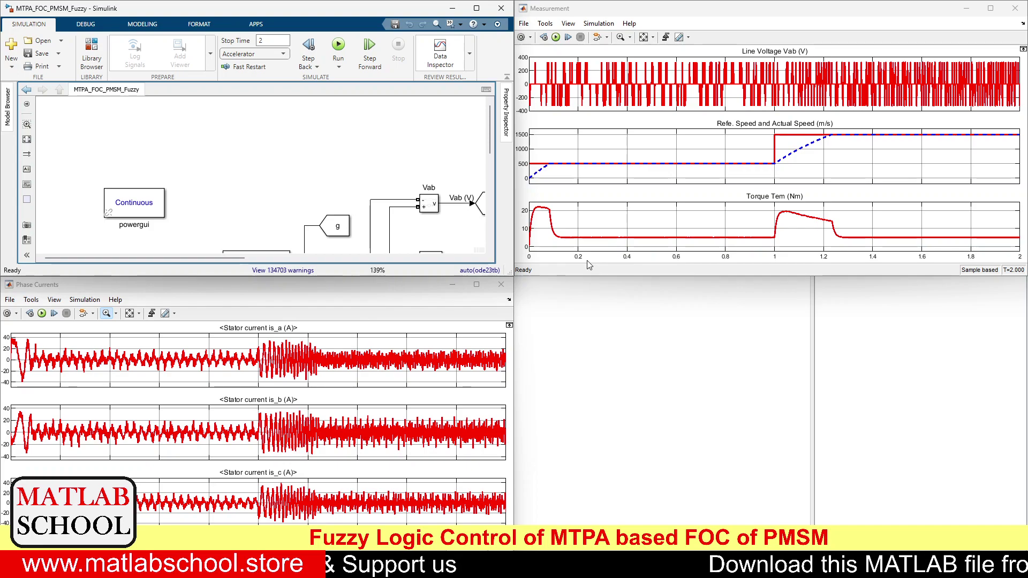
# Re-tile Phase Currents bottom-left and fill the bottom-right quarter with the Id and Iq scope.
pyautogui.click(476, 284)
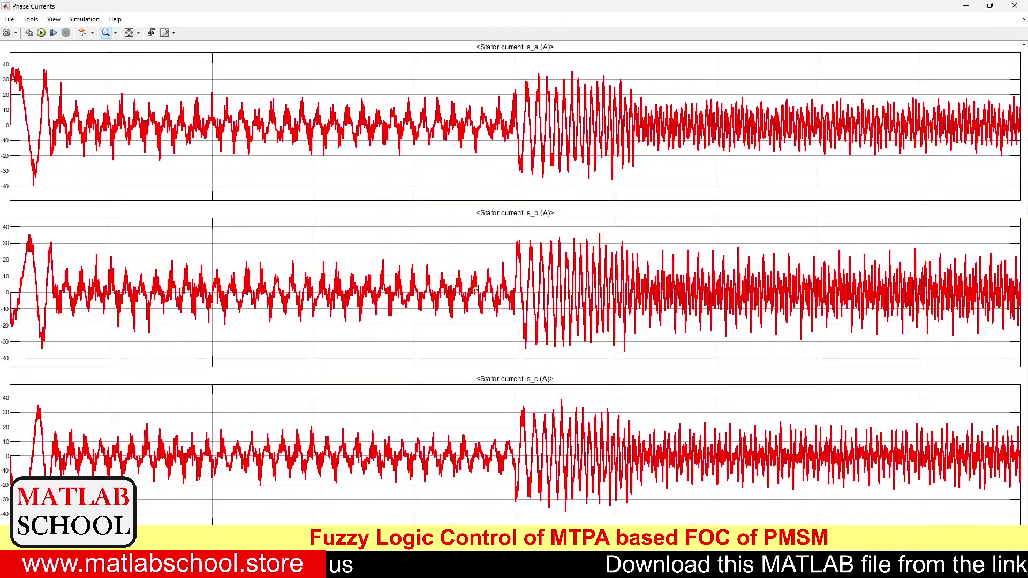
pyautogui.click(990, 6)
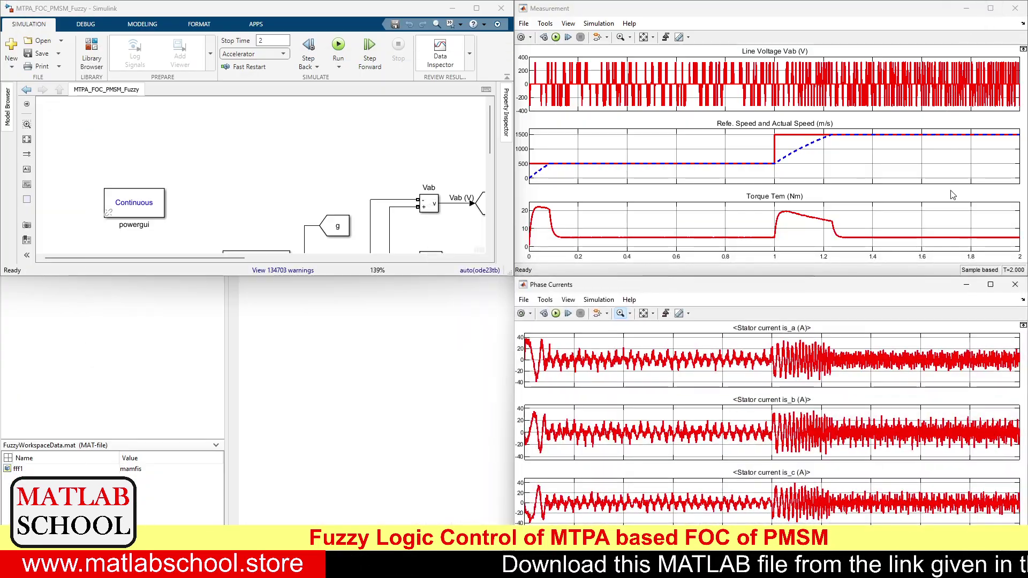
pyautogui.click(990, 285)
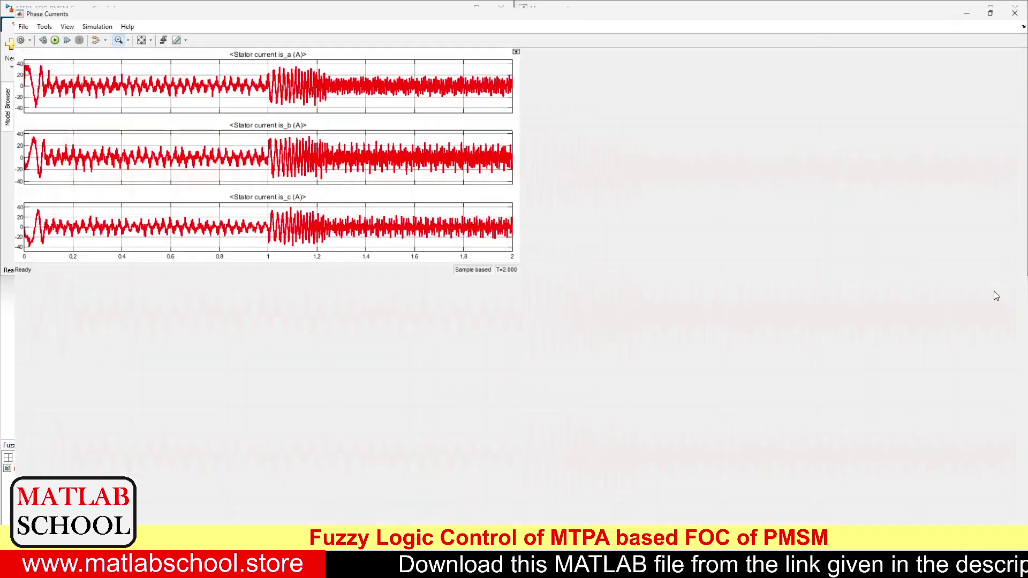
pyautogui.click(990, 6)
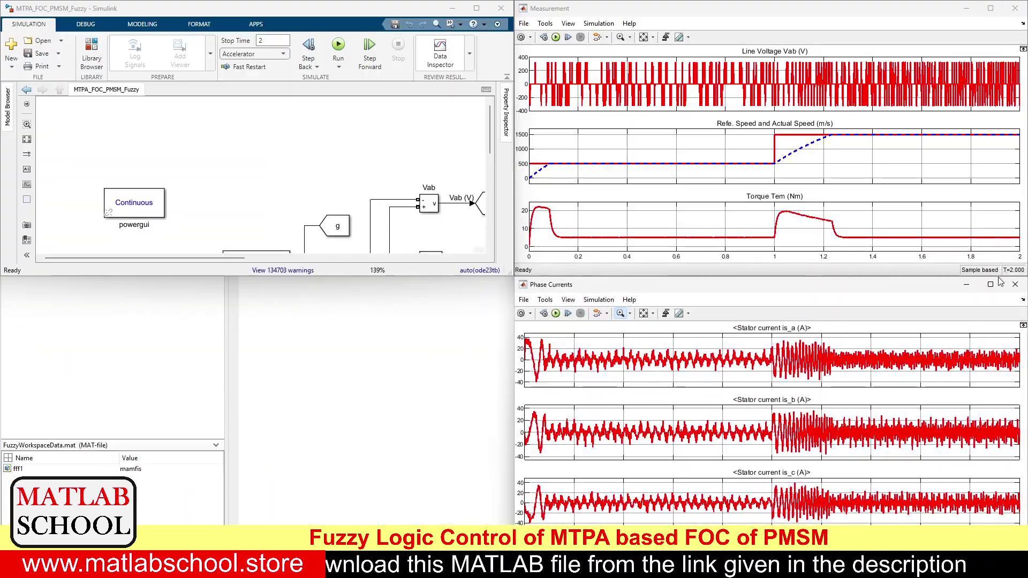
pyautogui.moveTo(995, 292)
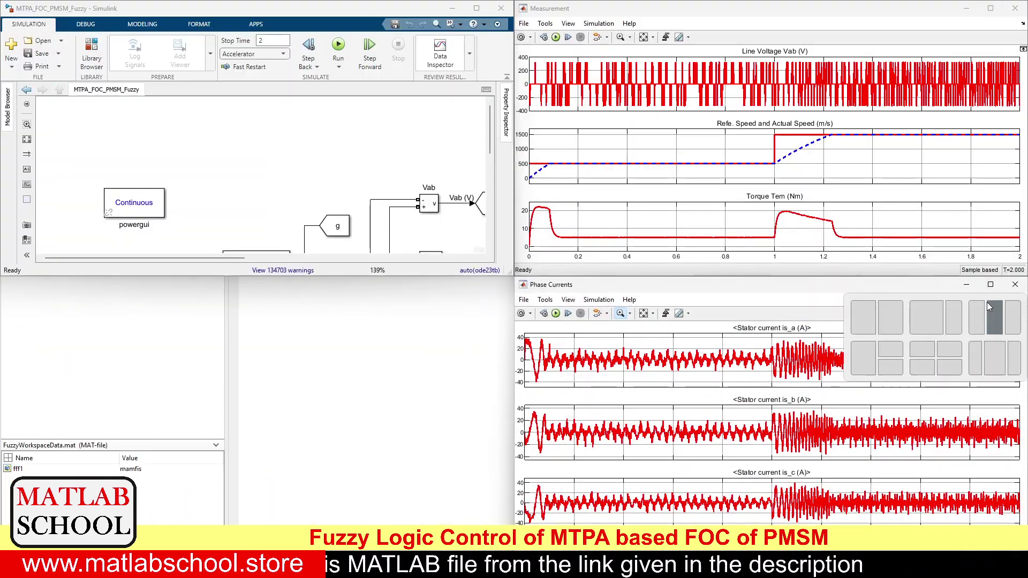
pyautogui.click(922, 368)
pyautogui.click(785, 447)
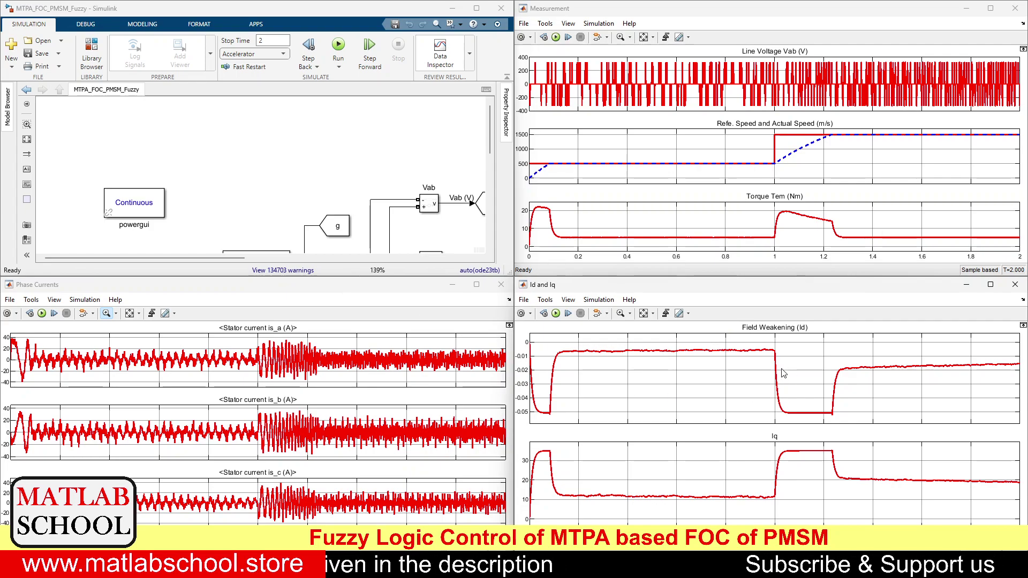
pyautogui.click(299, 115)
pyautogui.press('space')
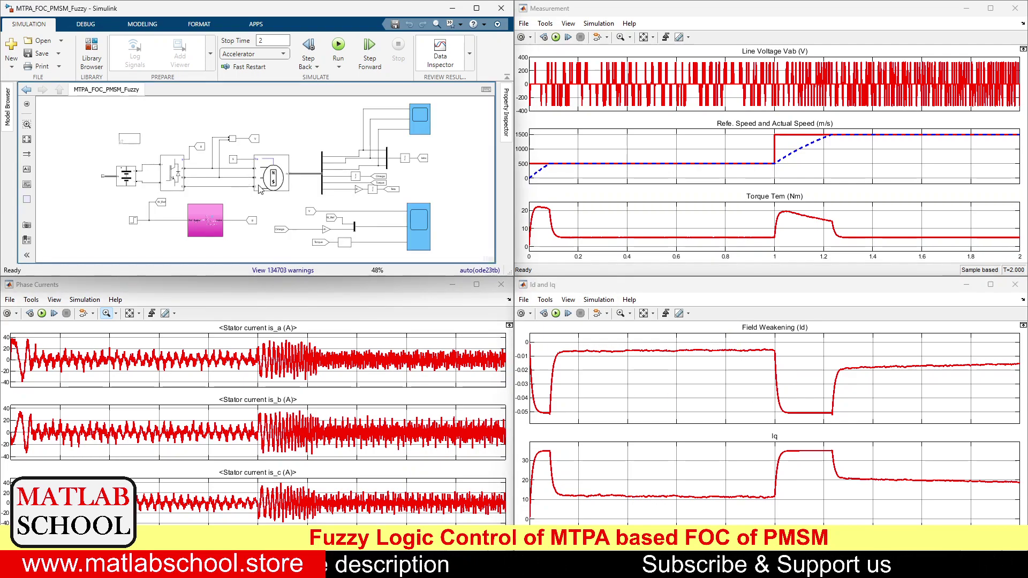
pyautogui.scroll(5, 439, 239)
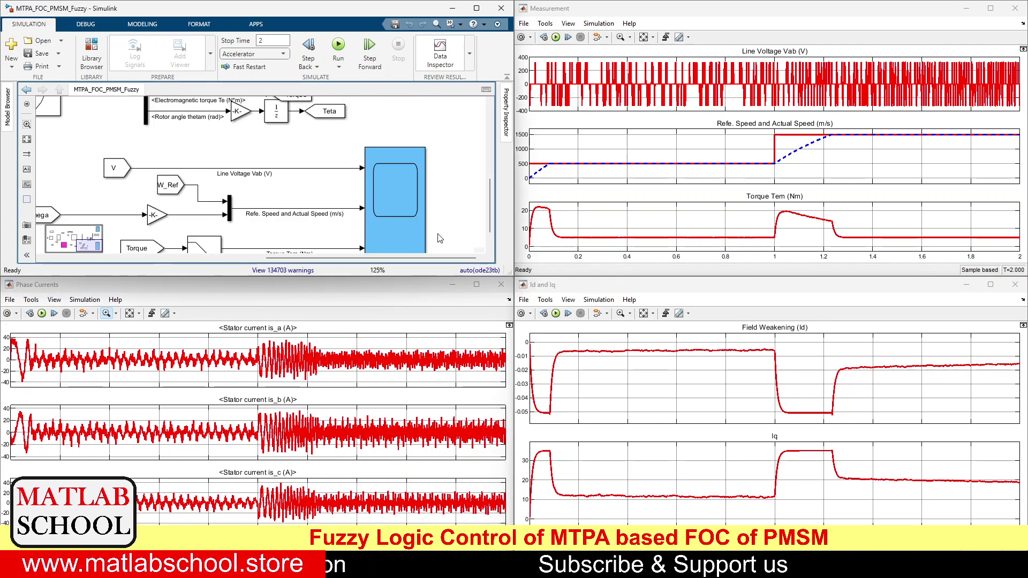
pyautogui.doubleClick(394, 187)
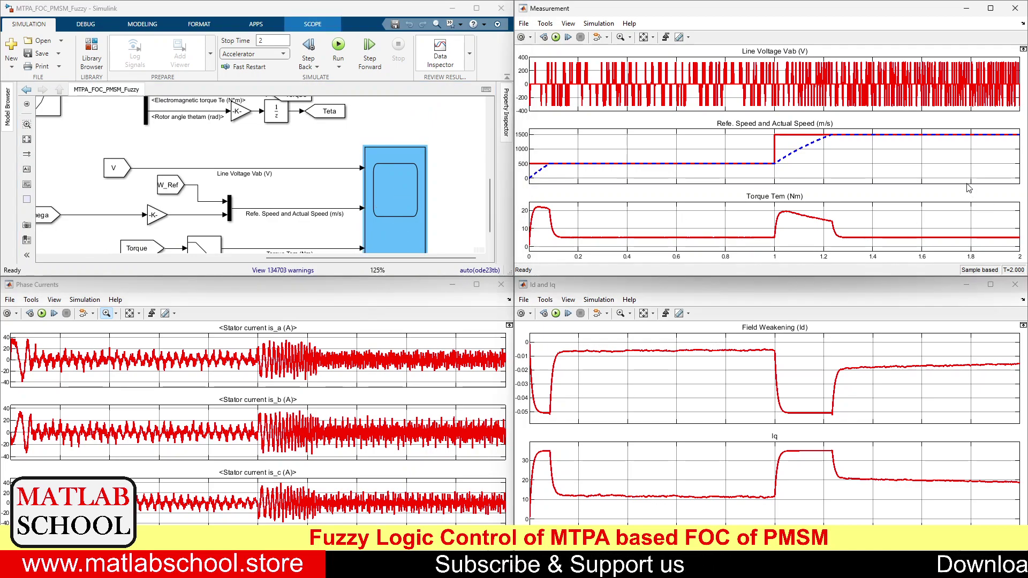
pyautogui.click(966, 8)
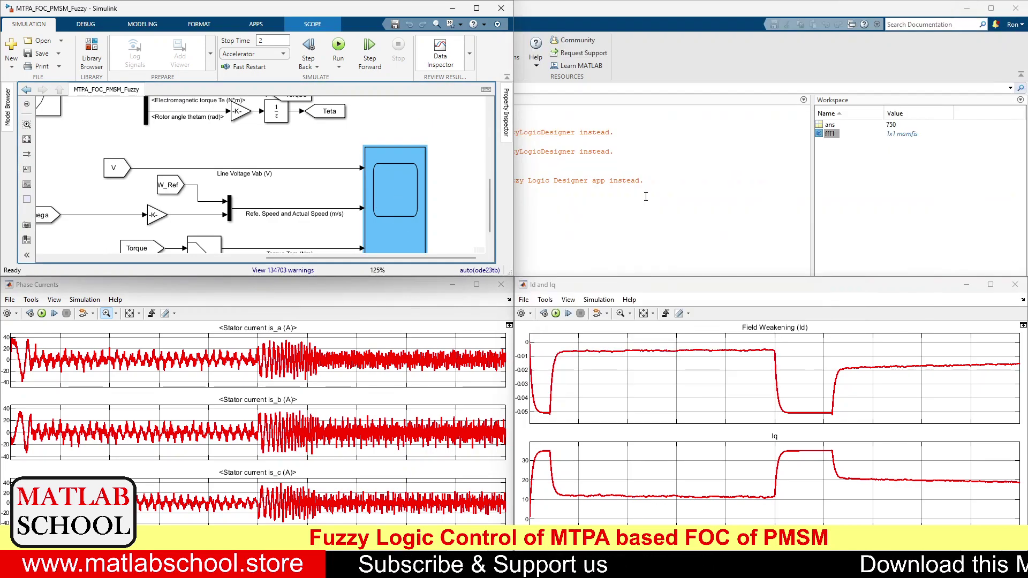
pyautogui.doubleClick(390, 197)
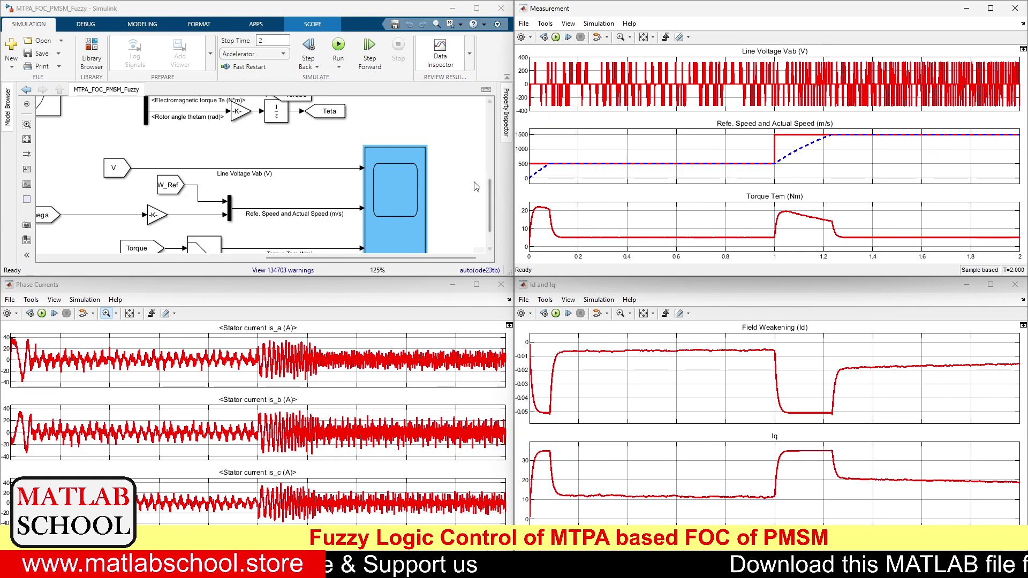
pyautogui.moveTo(489, 211); pyautogui.dragTo(488, 222)
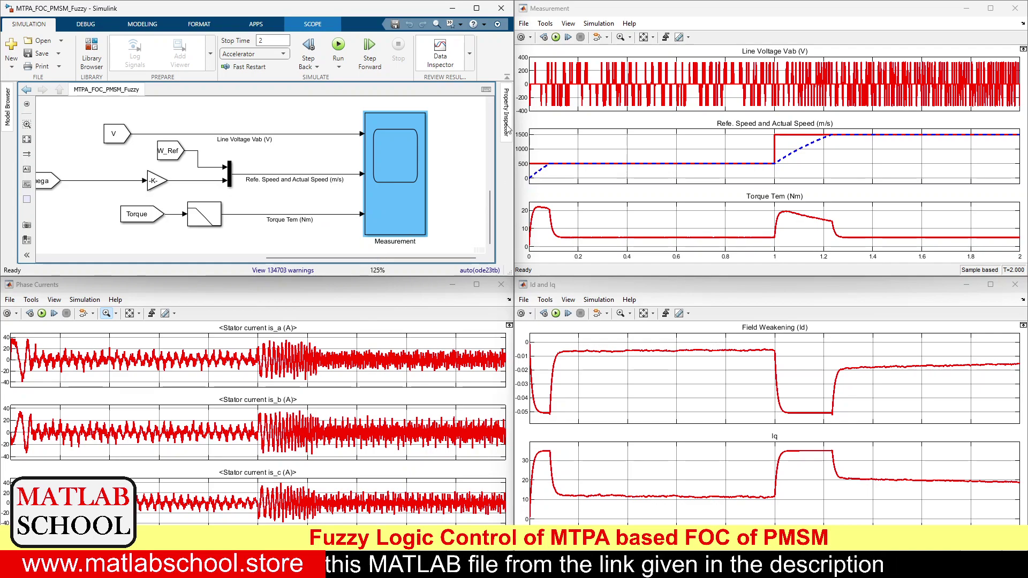
pyautogui.click(621, 38)
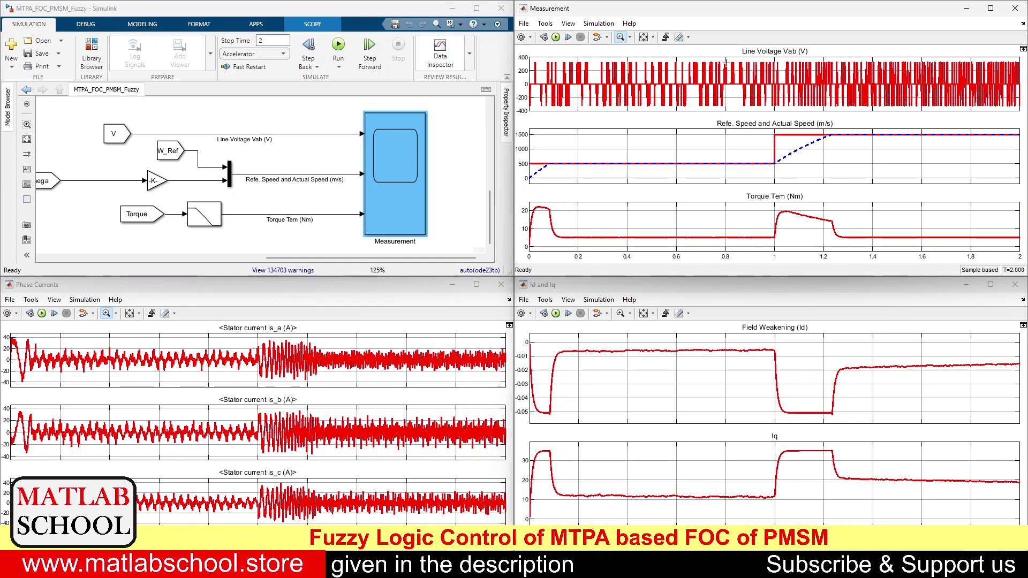
pyautogui.moveTo(728, 60); pyautogui.dragTo(818, 109)
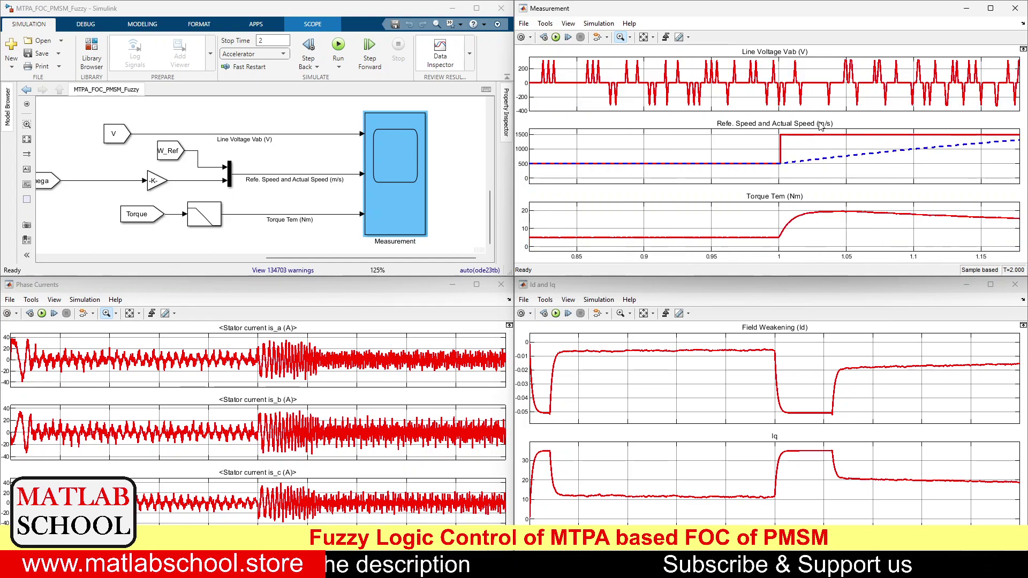
pyautogui.click(643, 37)
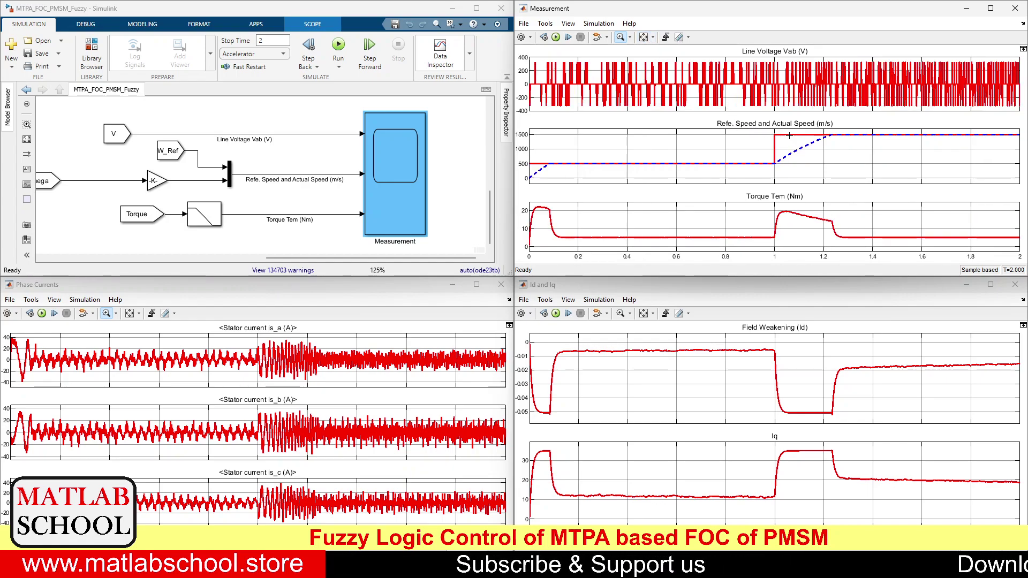